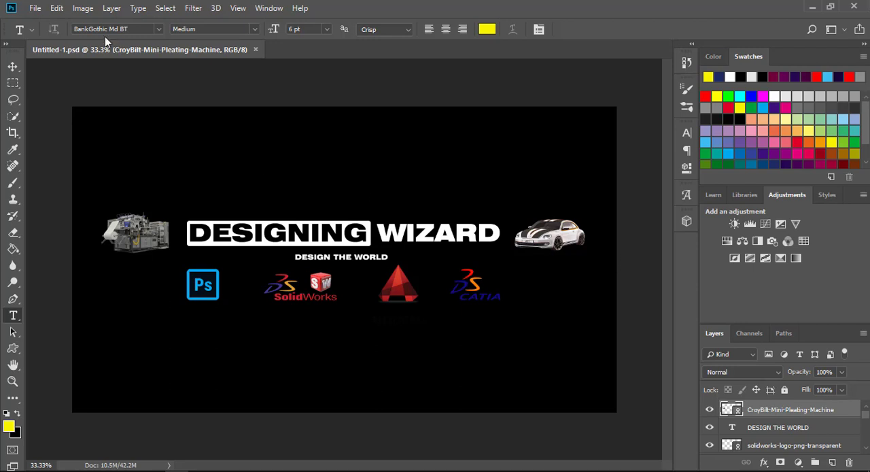
# Step: Create a new 3.5 x 2 inch RGB document at 150 pixels/inch with a white background
pyautogui.click(34, 7)
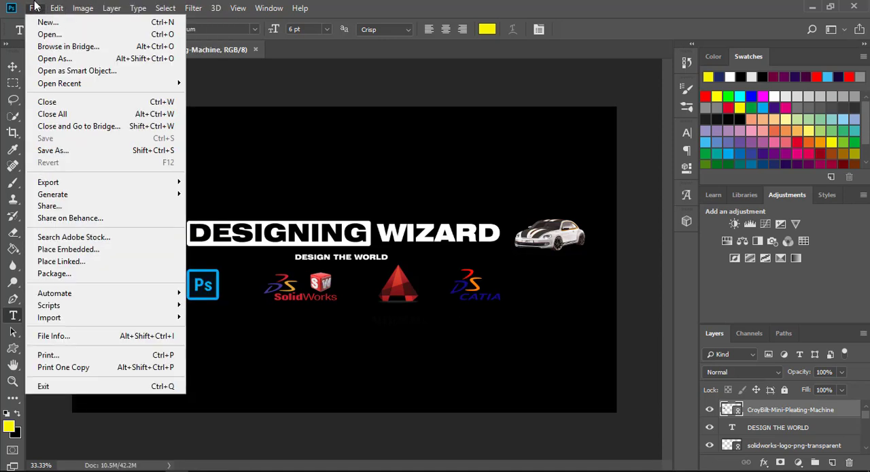
pyautogui.click(46, 23)
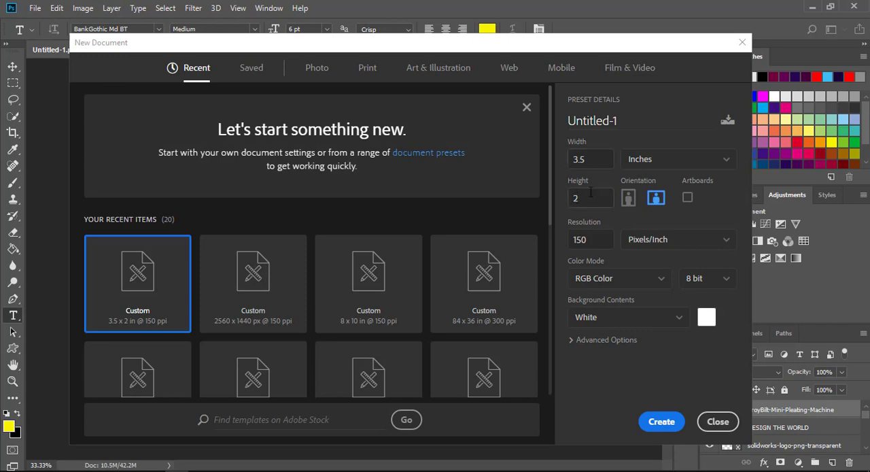
pyautogui.click(669, 425)
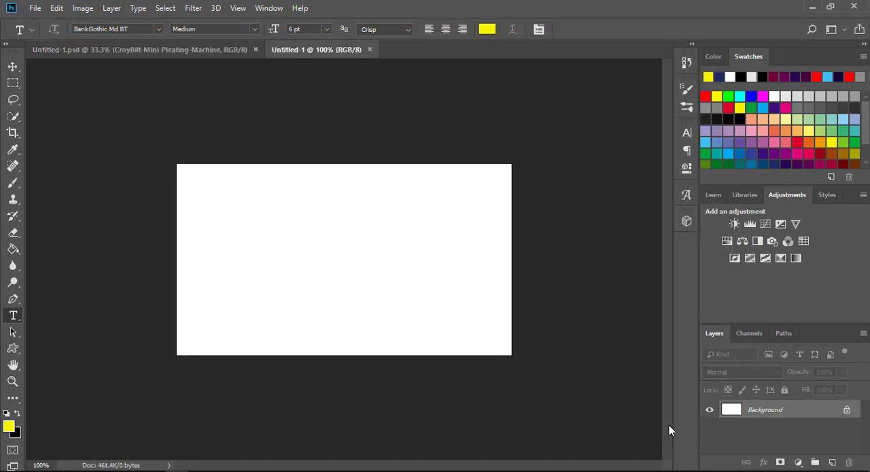
# Step: Show the rulers and place guides along all four canvas edges and through the horizontal and vertical centre
pyautogui.click(236, 9)
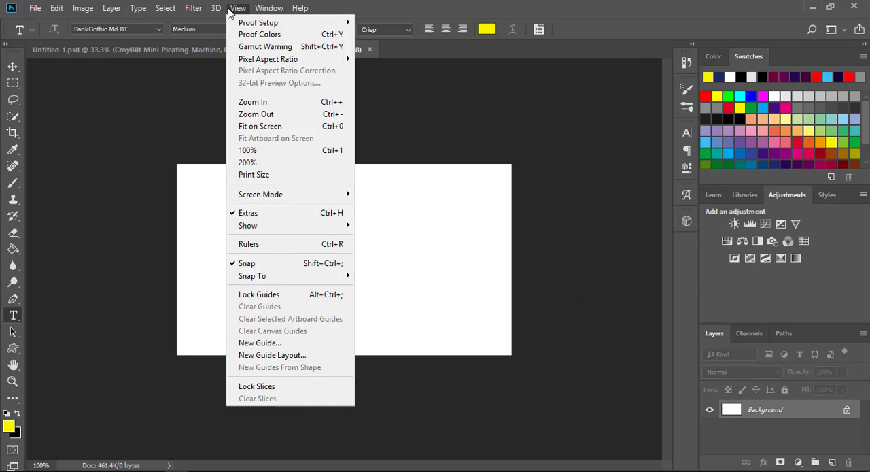
pyautogui.click(260, 247)
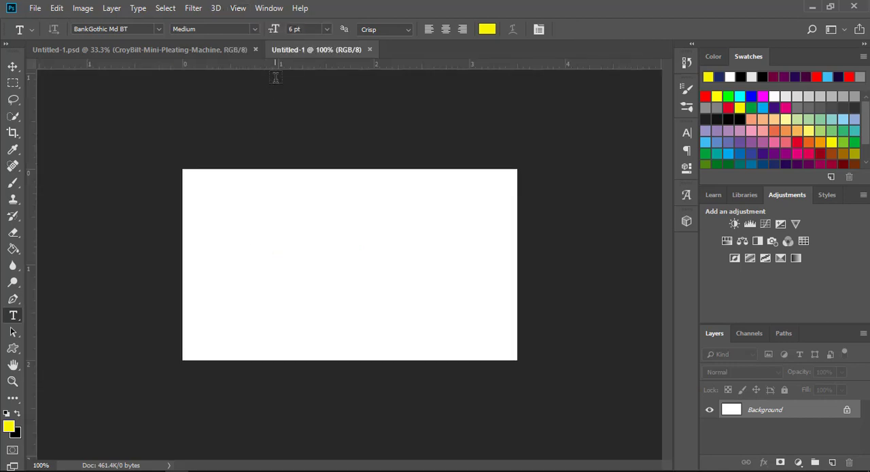
pyautogui.moveTo(293, 67); pyautogui.dragTo(289, 169)
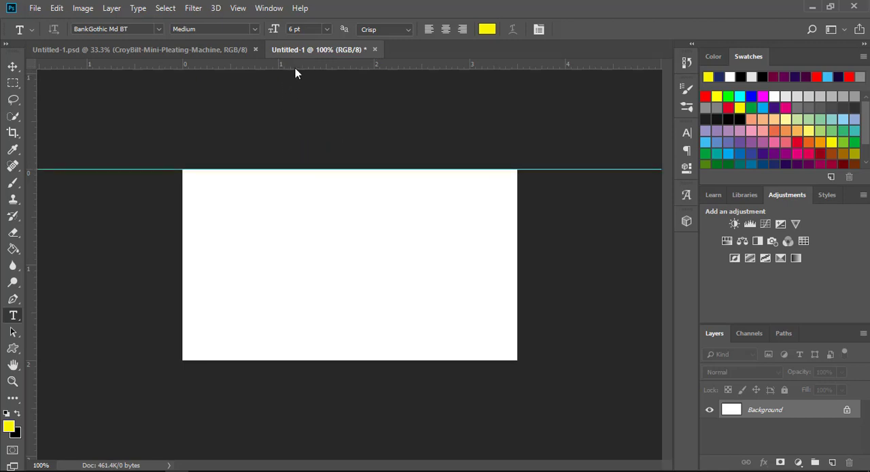
pyautogui.moveTo(295, 68); pyautogui.dragTo(312, 361)
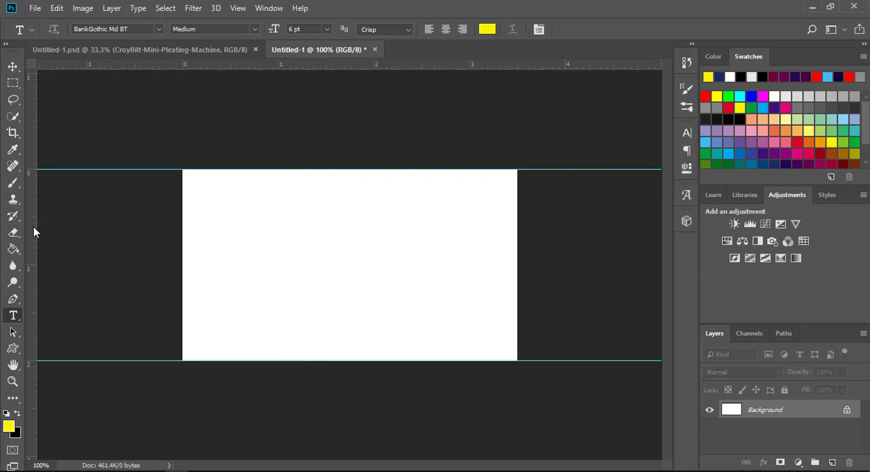
pyautogui.moveTo(33, 226); pyautogui.dragTo(182, 231)
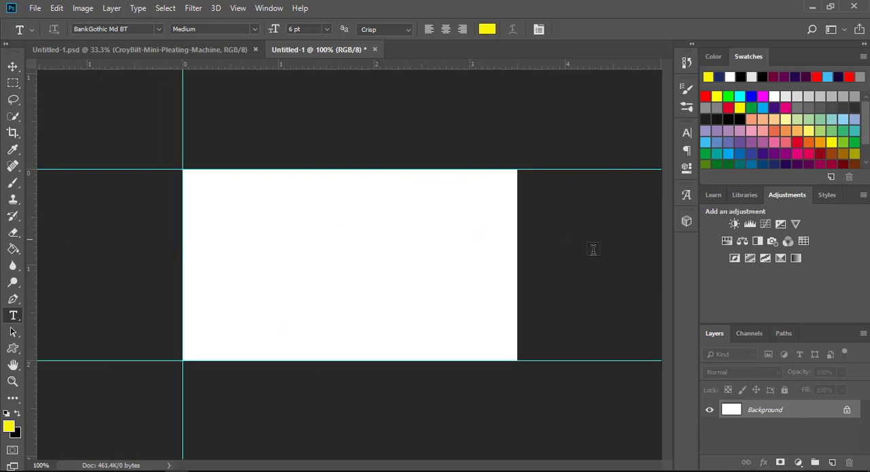
pyautogui.moveTo(32, 239); pyautogui.dragTo(517, 248)
pyautogui.moveTo(333, 90); pyautogui.dragTo(329, 263)
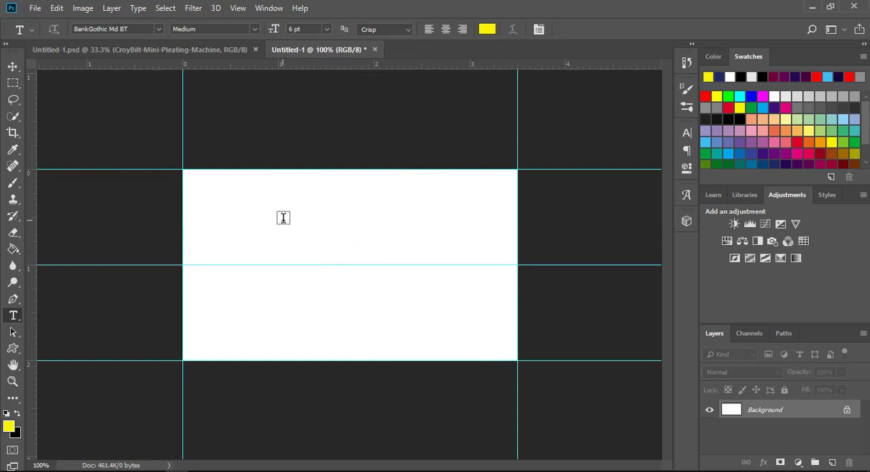
pyautogui.moveTo(32, 182); pyautogui.dragTo(349, 180)
# Step: Draw a closed Pen tool path around the canvas's upper part, with a wavy lower edge running past both sides
pyautogui.press('p')
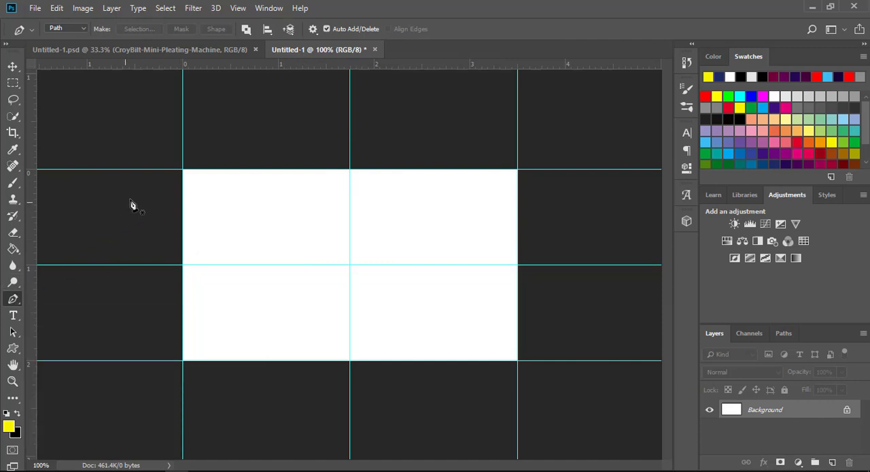
pyautogui.click(152, 182)
pyautogui.moveTo(414, 219); pyautogui.dragTo(516, 198)
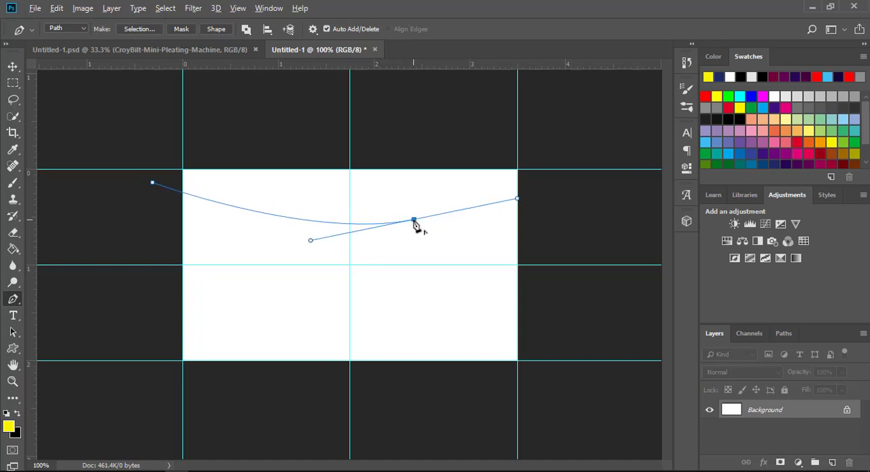
pyautogui.click(544, 199)
pyautogui.moveTo(548, 206); pyautogui.dragTo(574, 211)
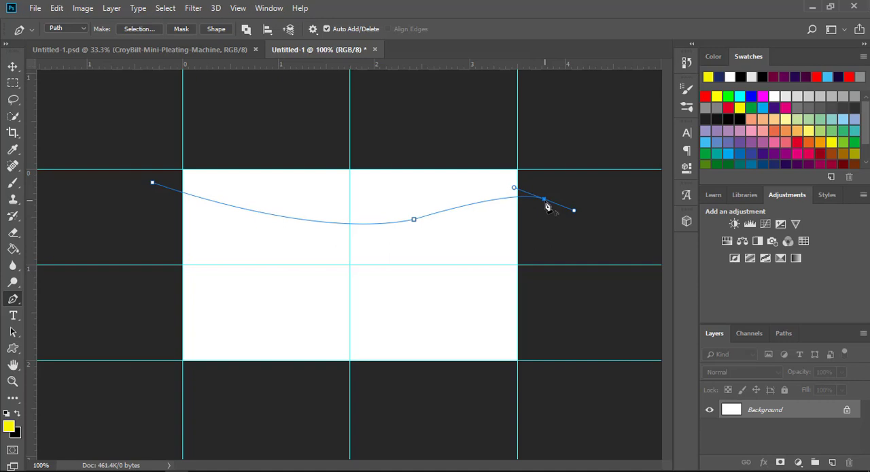
pyautogui.keyDown('alt'); pyautogui.click(545, 203); pyautogui.keyUp('alt')
pyautogui.click(558, 140)
pyautogui.click(156, 139)
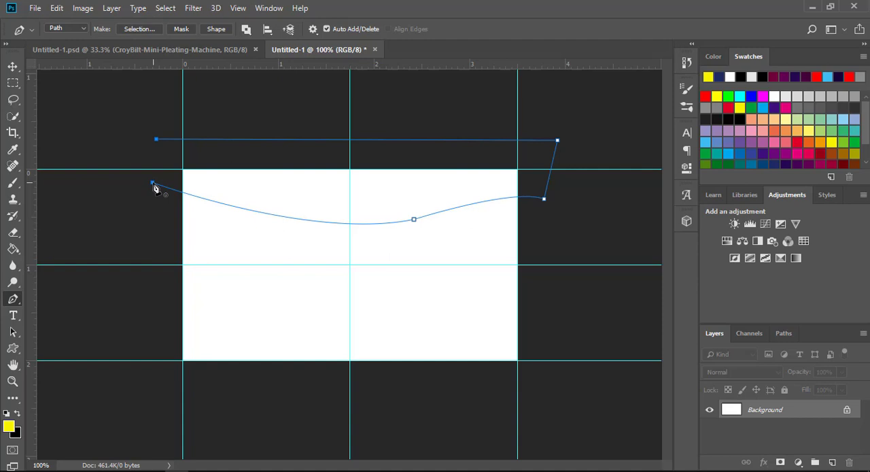
pyautogui.click(153, 184)
# Step: Convert the path to a selection with a 0 pixel feather and fill it with black on a new layer
pyautogui.click(141, 29)
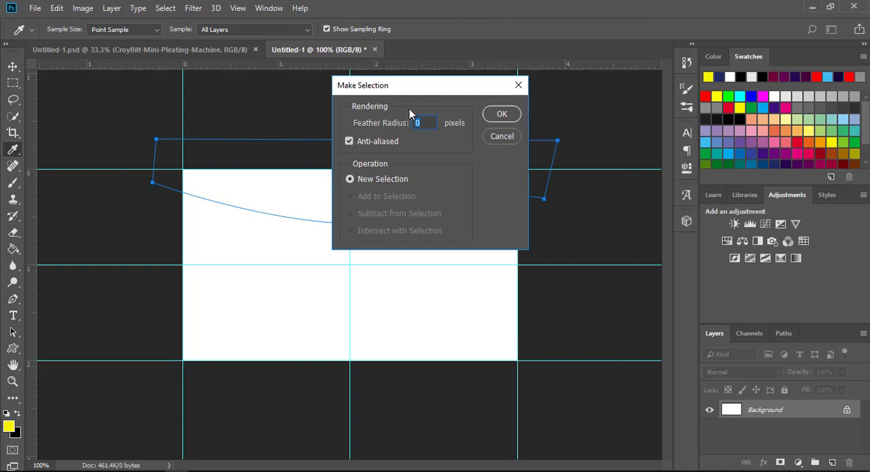
pyautogui.click(504, 114)
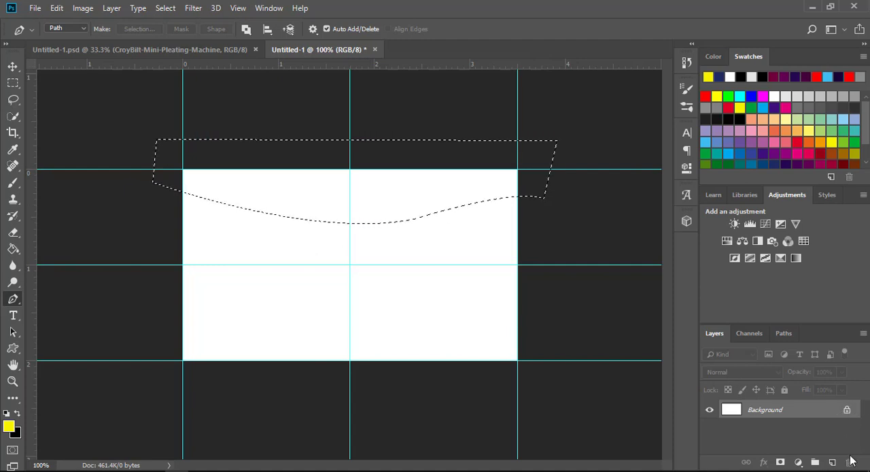
pyautogui.click(832, 463)
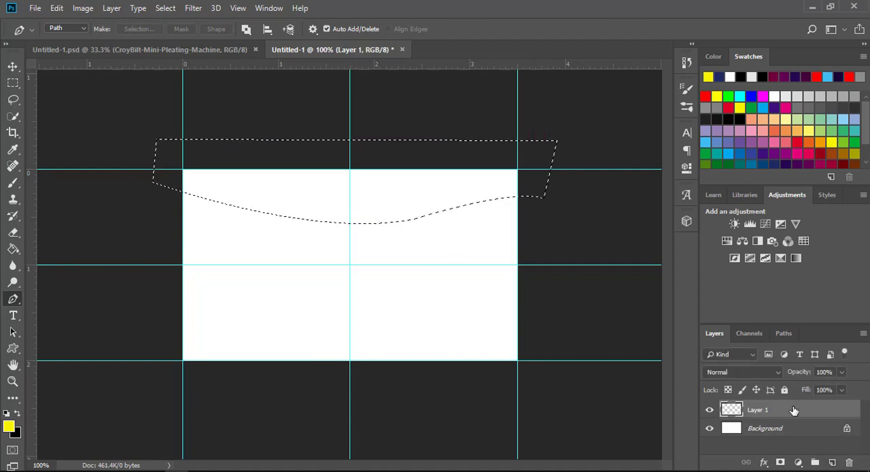
pyautogui.click(748, 76)
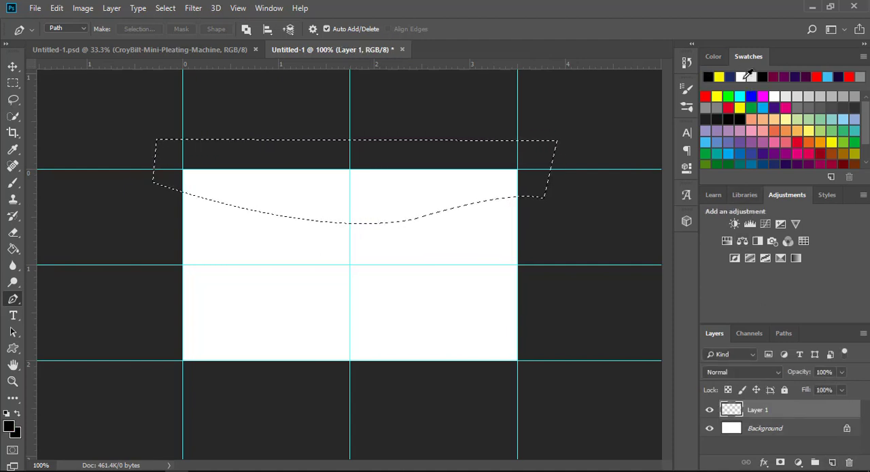
pyautogui.click(13, 249)
pyautogui.click(234, 182)
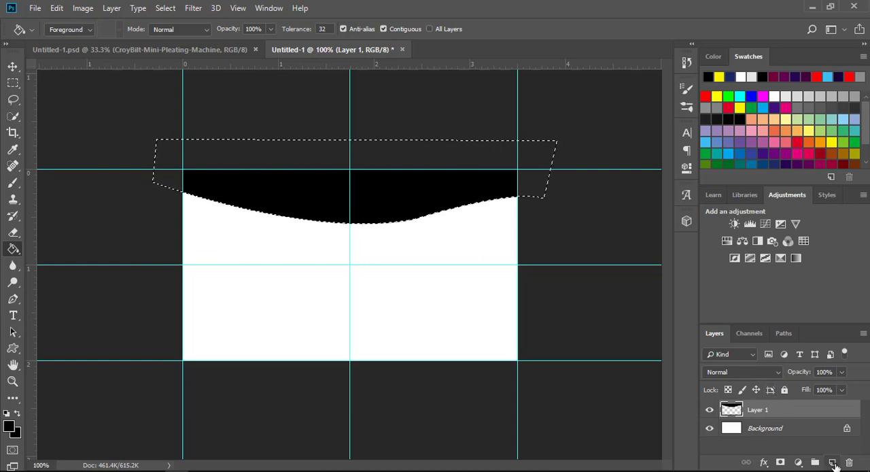
# Step: Duplicate the black wave layer, fill the copy with yellow and clear the selection
pyautogui.moveTo(823, 413); pyautogui.dragTo(833, 463)
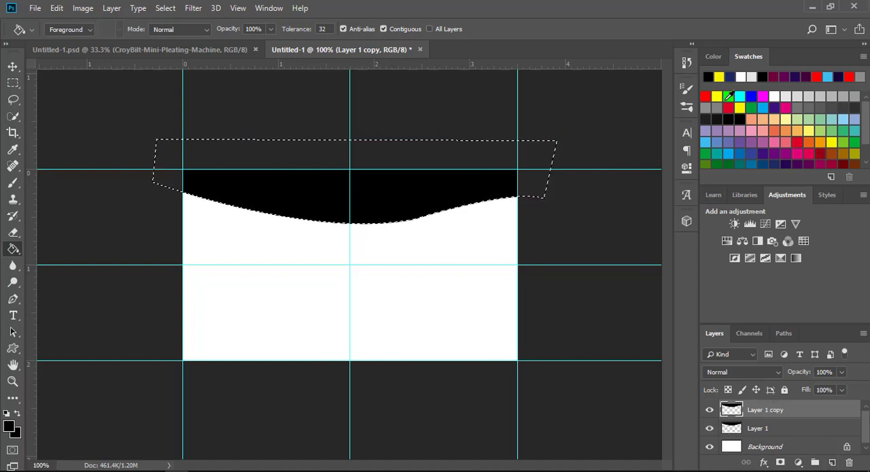
pyautogui.click(719, 77)
pyautogui.click(407, 185)
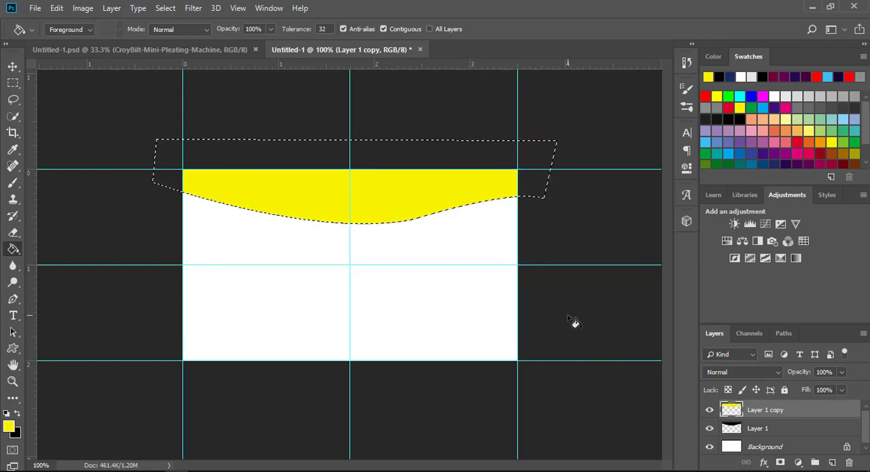
pyautogui.hotkey('ctrl', 'd')
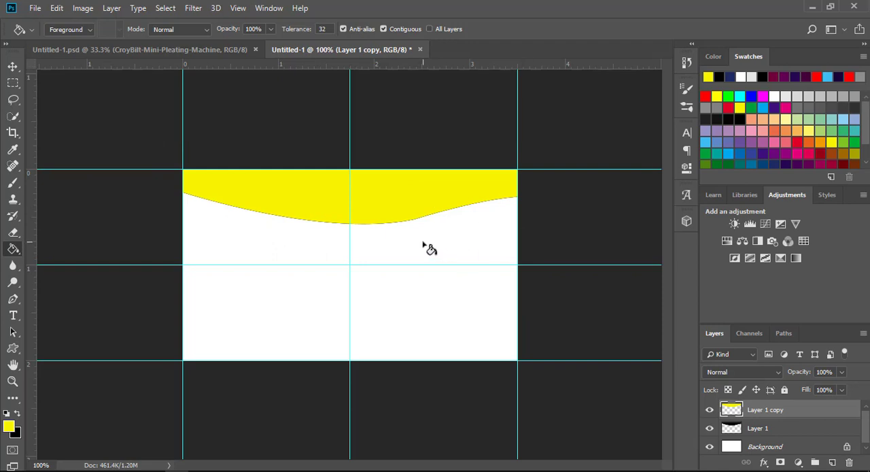
# Step: Move the yellow wave down to Y 58.50 px and place the black wave layer above it
pyautogui.hotkey('ctrl', 't')
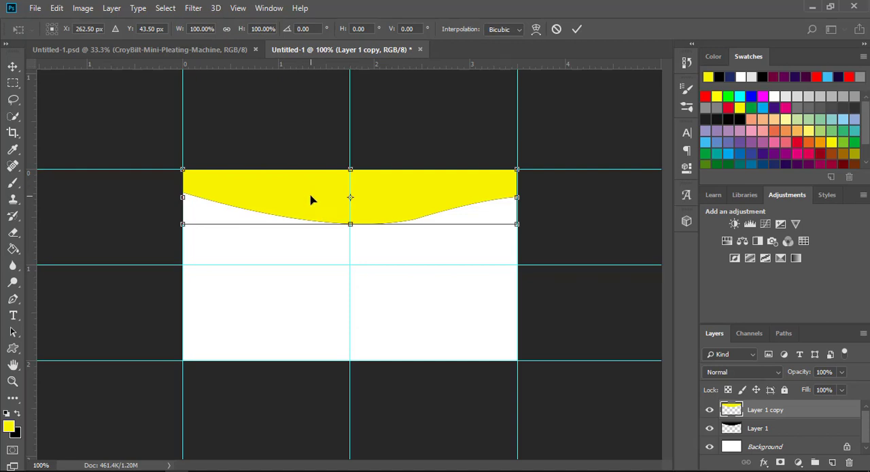
pyautogui.moveTo(312, 204); pyautogui.dragTo(314, 209)
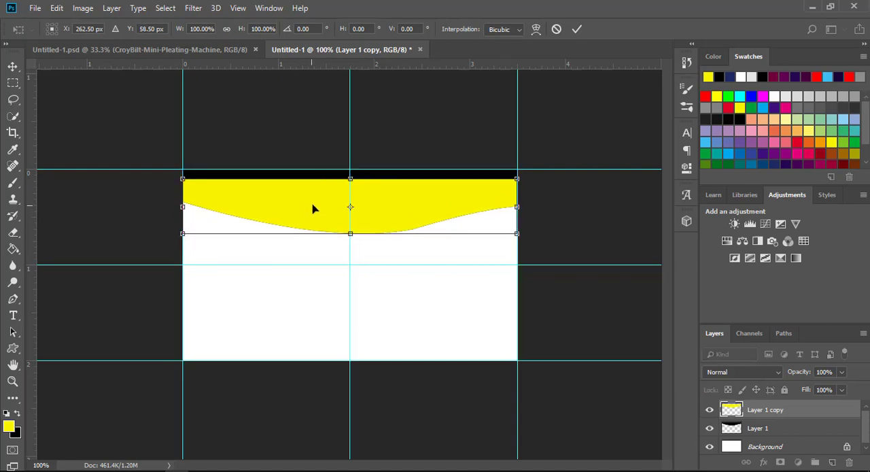
pyautogui.click(577, 30)
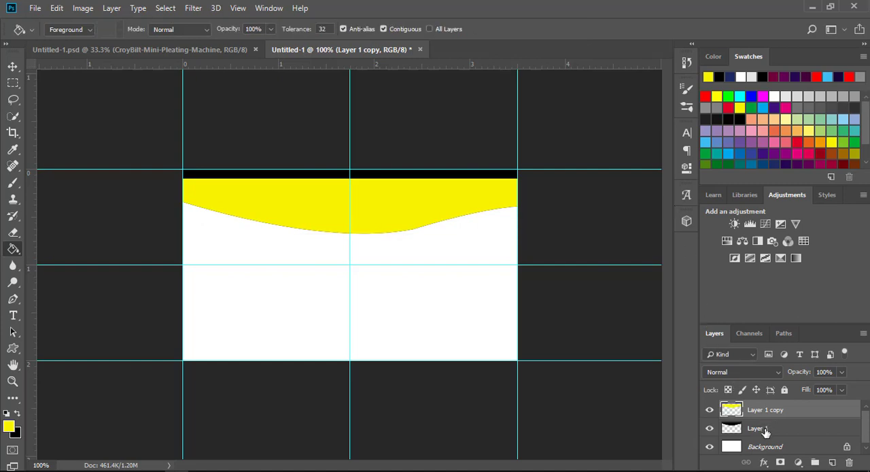
pyautogui.moveTo(766, 431); pyautogui.dragTo(763, 403)
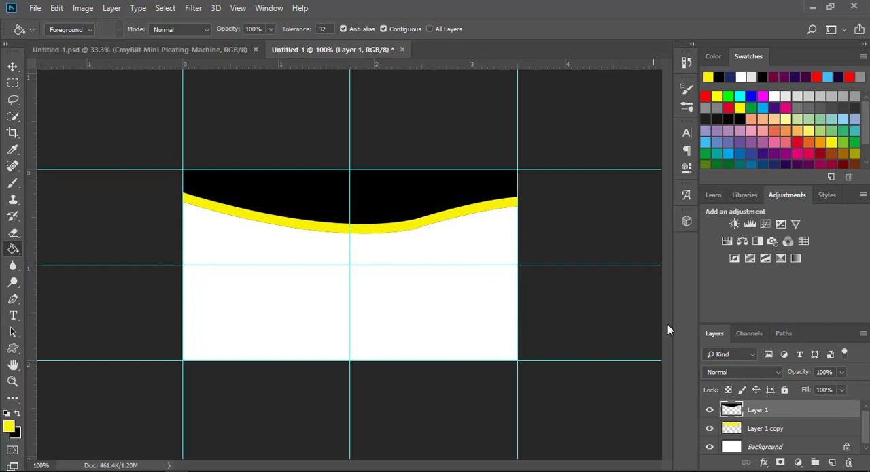
# Step: Convert the Background into the regular layer Layer 0 and add a reversed radial Gradient Overlay to it
pyautogui.doubleClick(784, 447)
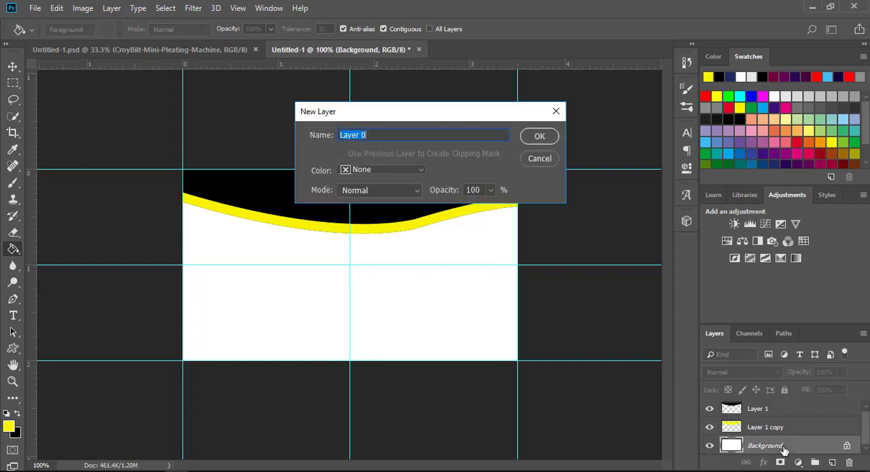
pyautogui.click(539, 136)
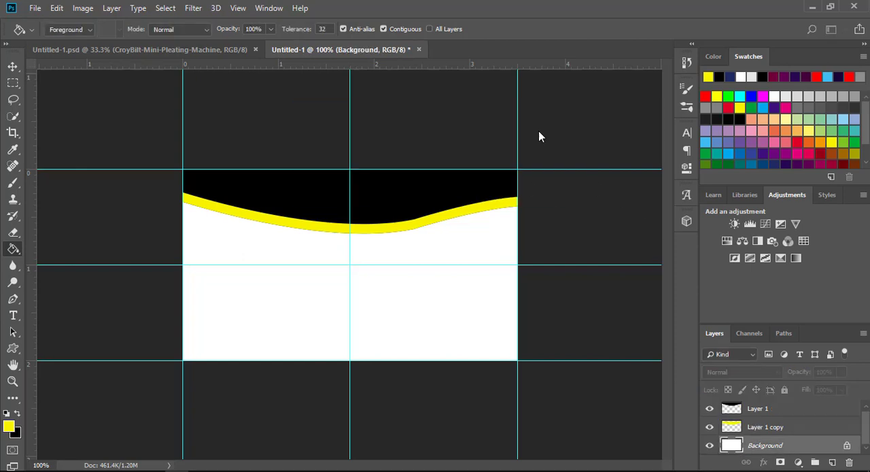
pyautogui.doubleClick(809, 450)
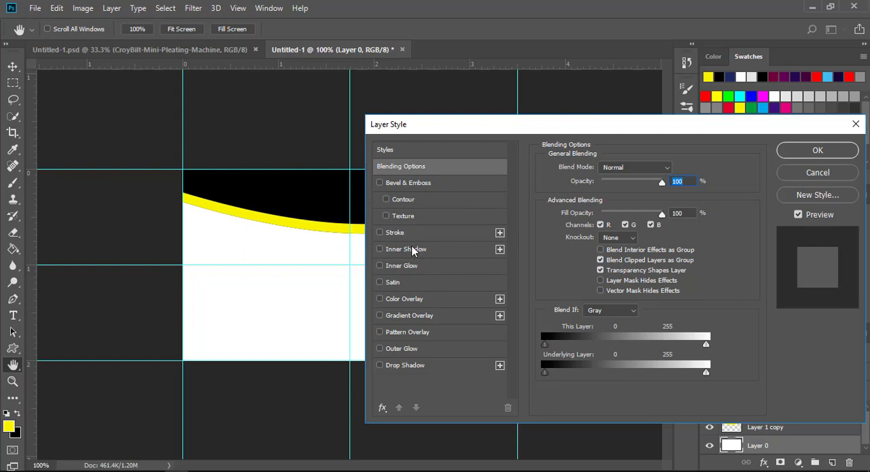
pyautogui.click(412, 321)
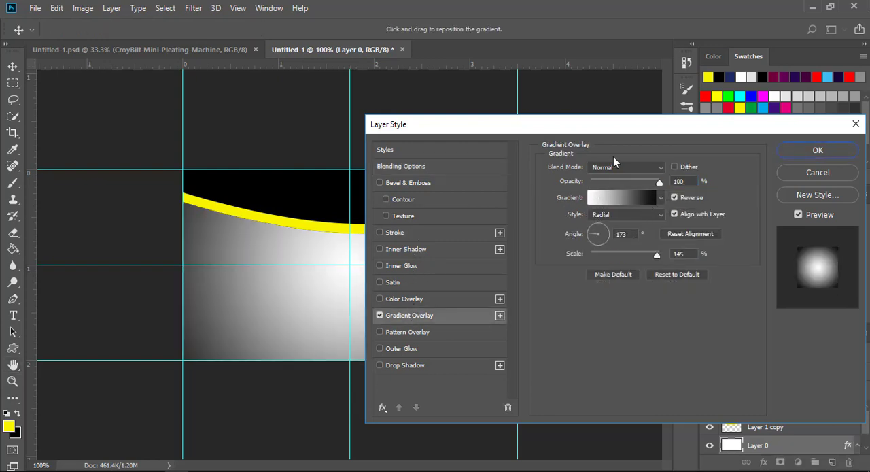
pyautogui.moveTo(603, 127); pyautogui.dragTo(607, 80)
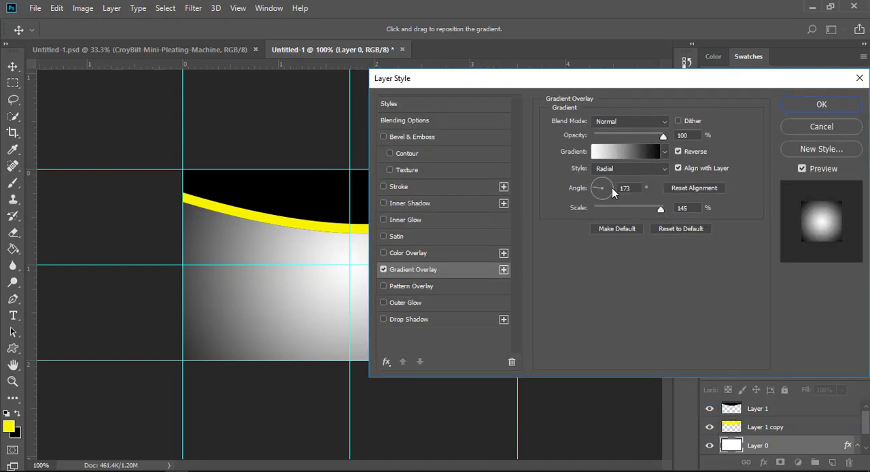
# Step: Set the Gradient Overlay's angle to -180° and apply the layer style
pyautogui.click(593, 190)
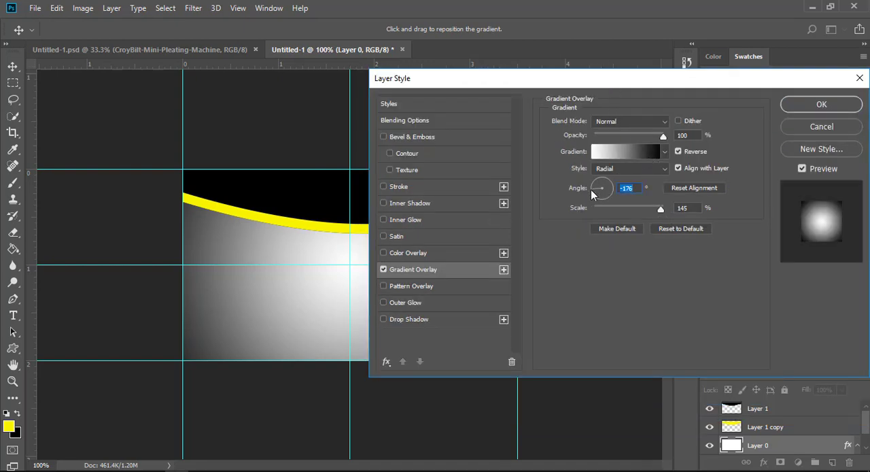
pyautogui.write('4')
pyautogui.click(595, 191)
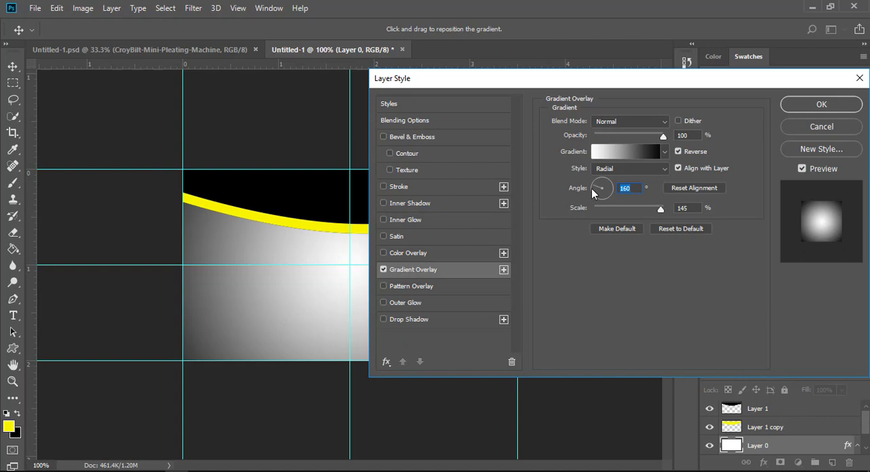
pyautogui.click(591, 188)
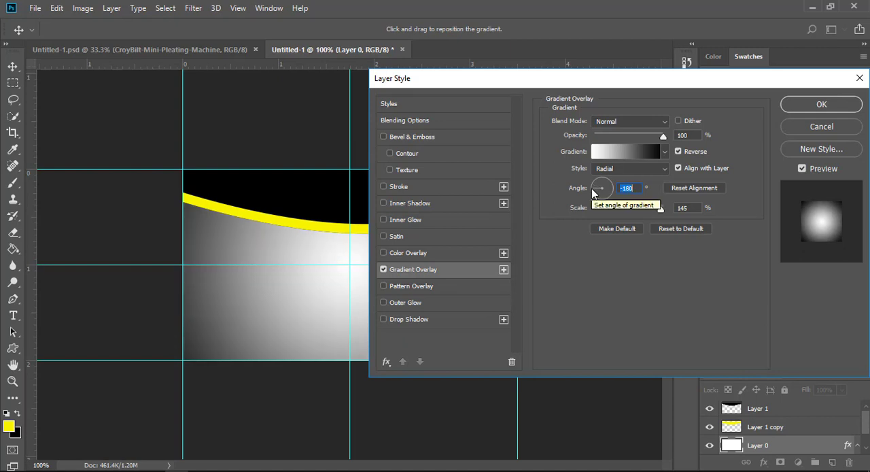
pyautogui.click(802, 104)
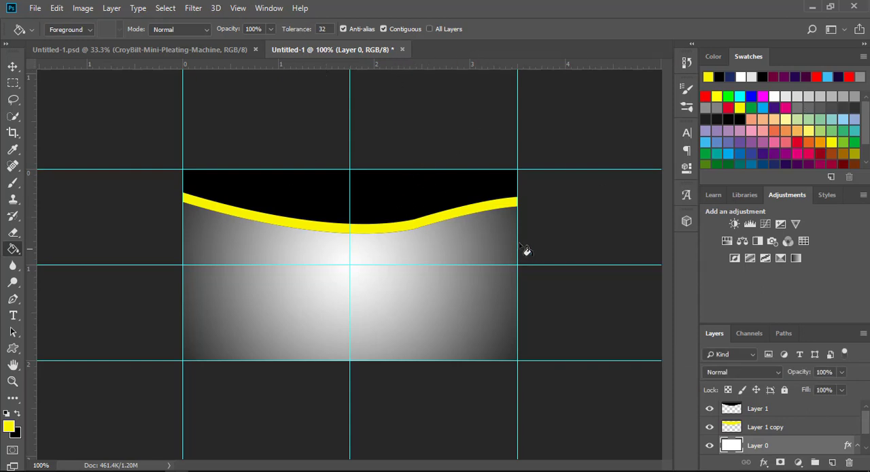
# Step: Draw an ellipse shape about 117 x 122 px below the wave, against the card's right edge
pyautogui.click(20, 351)
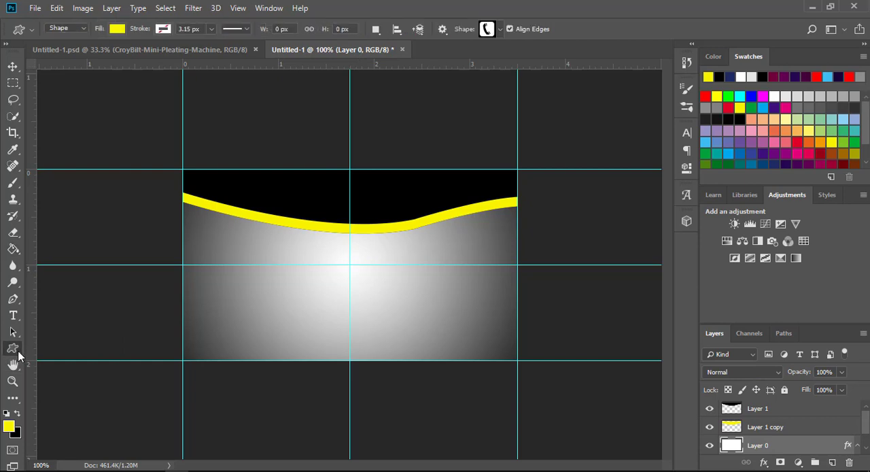
pyautogui.rightClick(13, 349)
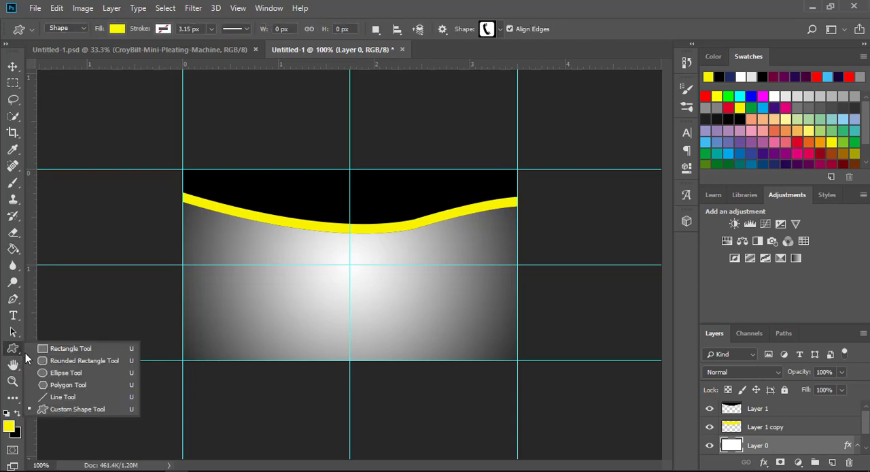
pyautogui.click(66, 376)
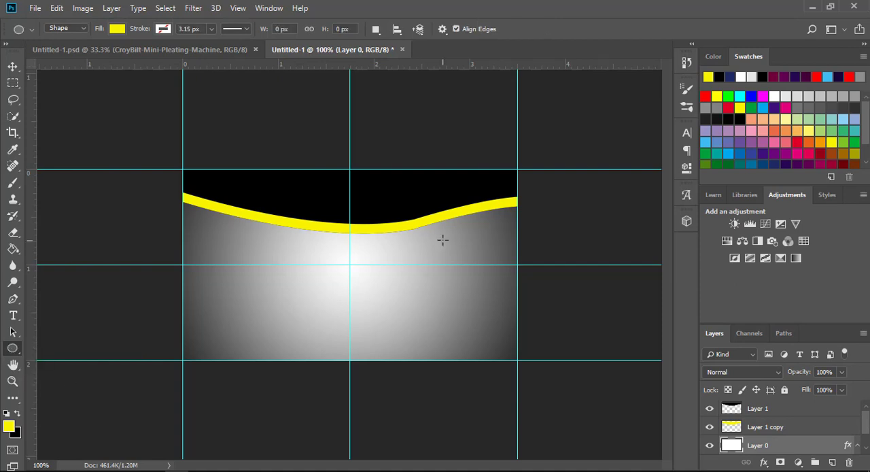
pyautogui.moveTo(443, 240); pyautogui.dragTo(518, 316)
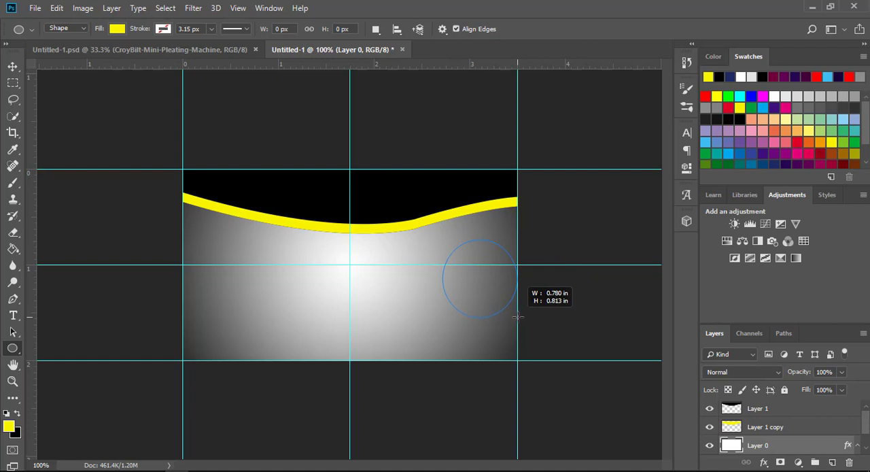
pyautogui.moveTo(518, 316); pyautogui.dragTo(518, 316)
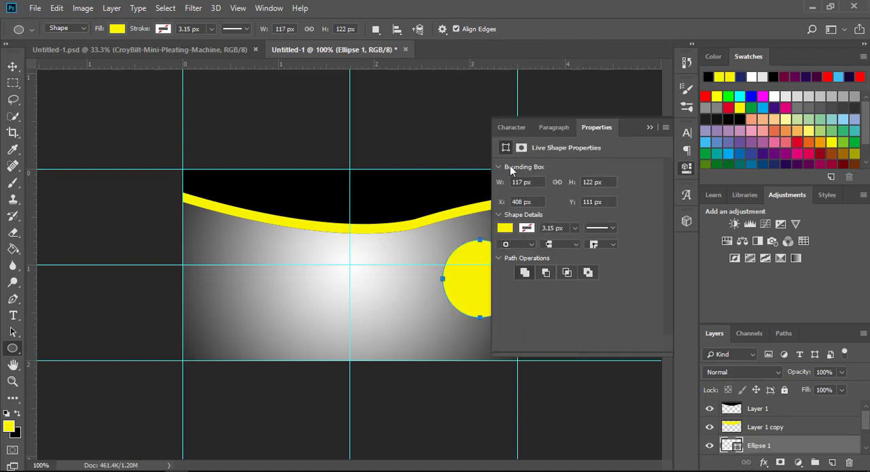
# Step: Change the ellipse's fill colour to dark grey and collapse its shape properties
pyautogui.click(706, 106)
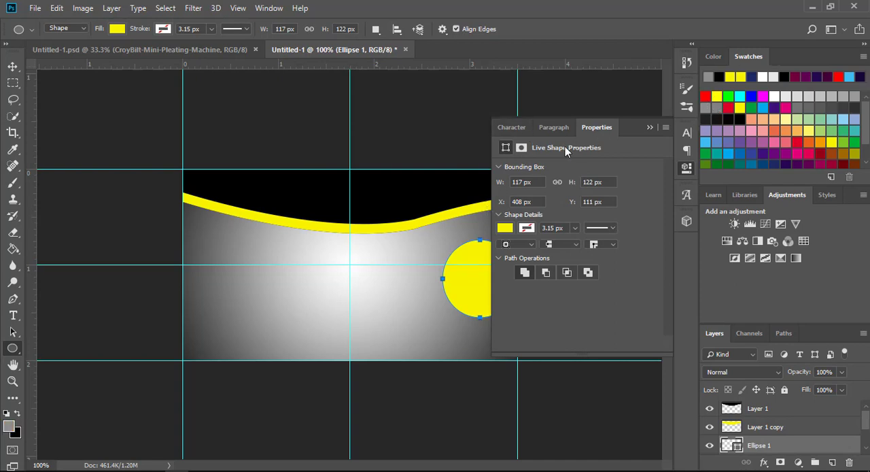
pyautogui.click(506, 228)
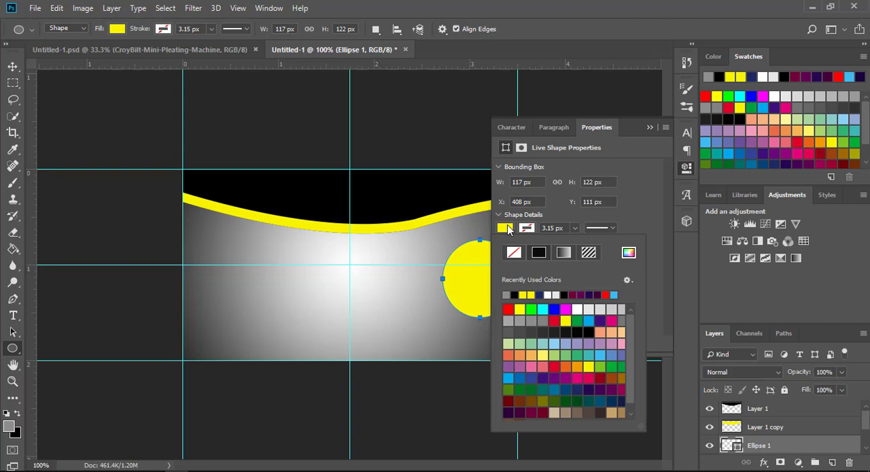
pyautogui.click(509, 295)
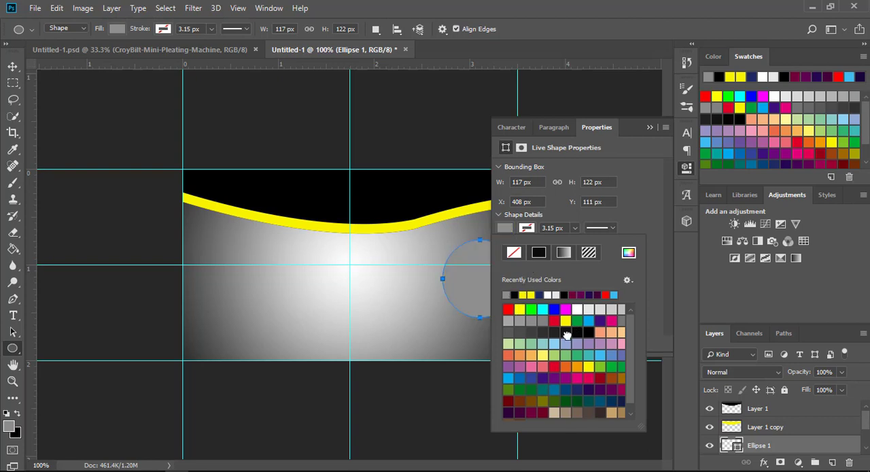
pyautogui.click(567, 333)
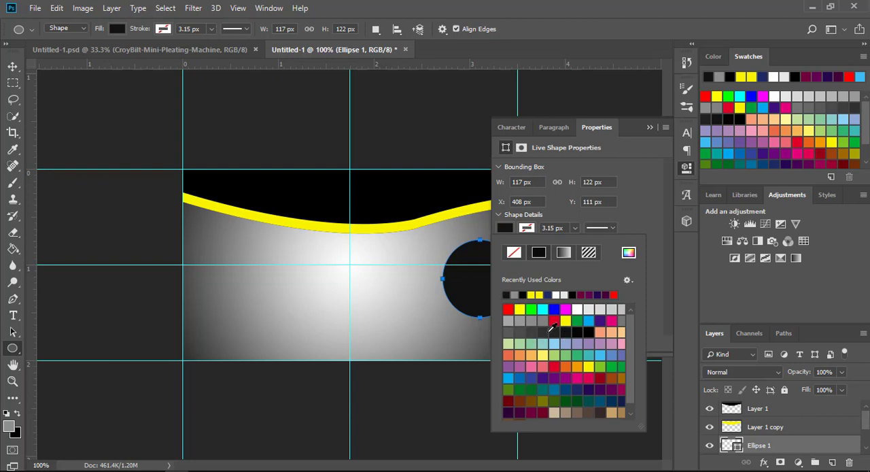
pyautogui.click(546, 332)
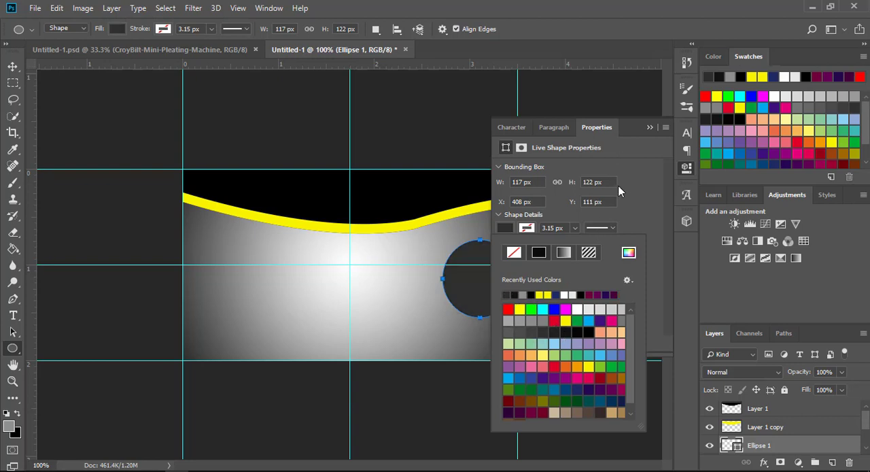
pyautogui.click(652, 130)
pyautogui.click(651, 130)
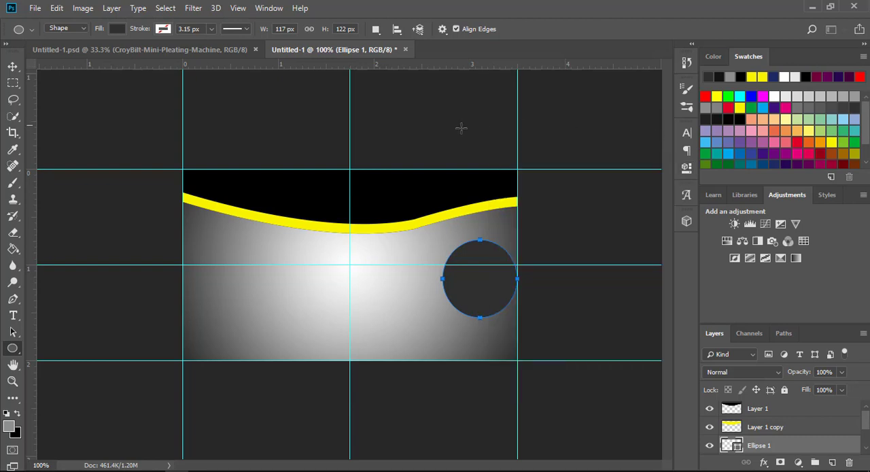
# Step: Place DWlogo2 as a linked image, scaled to about 11.37% wide and 10.81% high, inside the dark grey circle
pyautogui.click(35, 7)
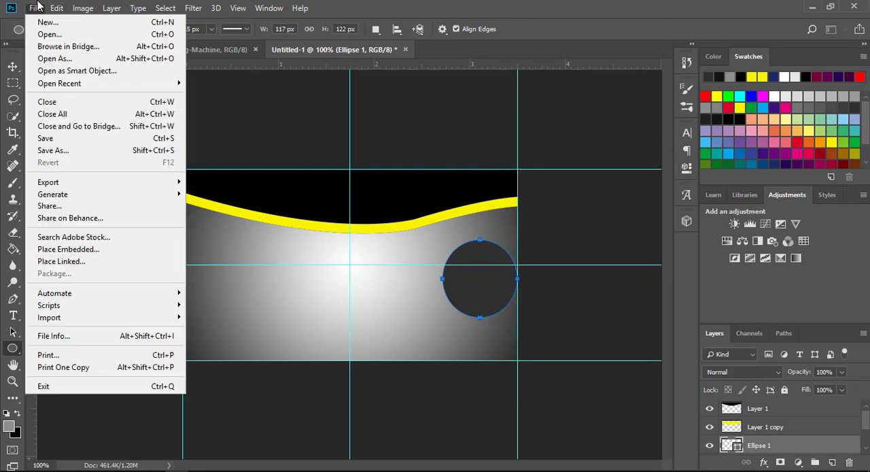
pyautogui.click(53, 261)
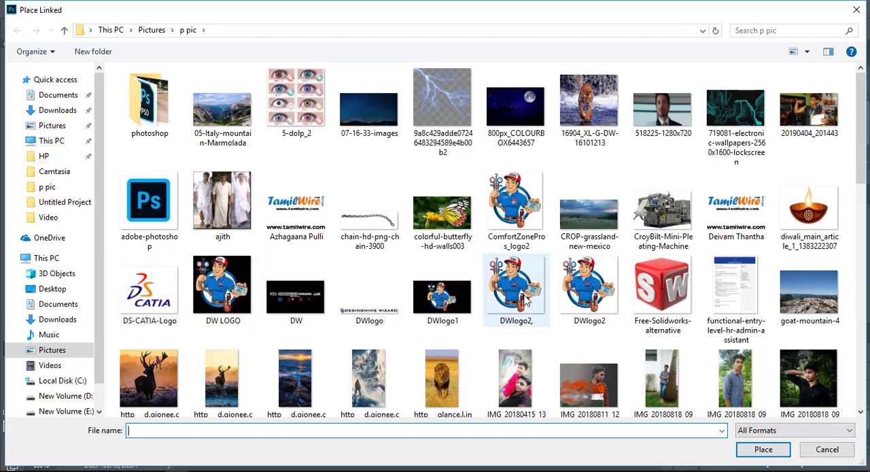
pyautogui.doubleClick(567, 304)
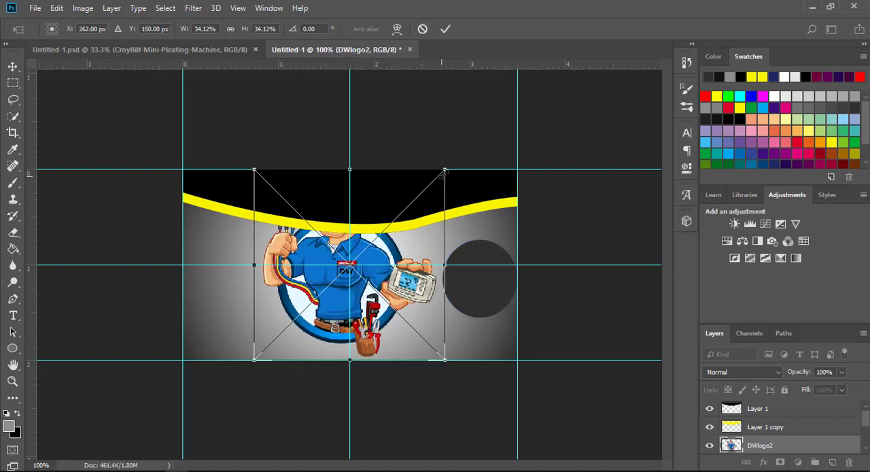
pyautogui.moveTo(445, 170); pyautogui.dragTo(454, 279)
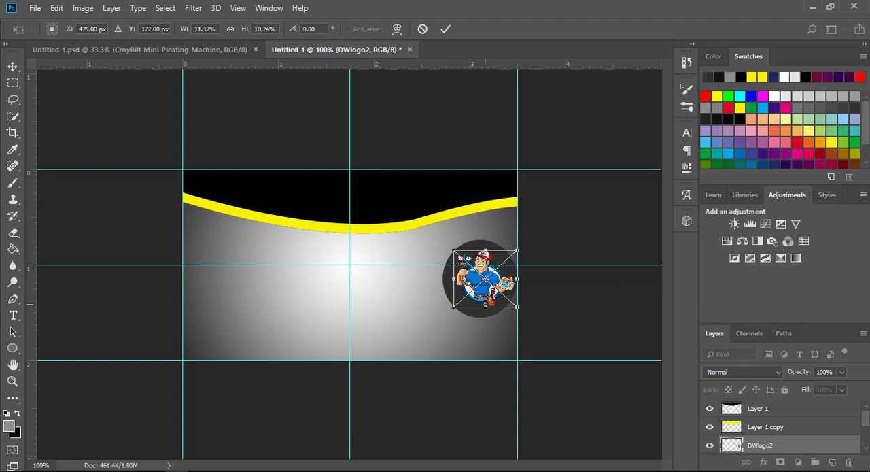
pyautogui.moveTo(485, 306); pyautogui.dragTo(480, 300)
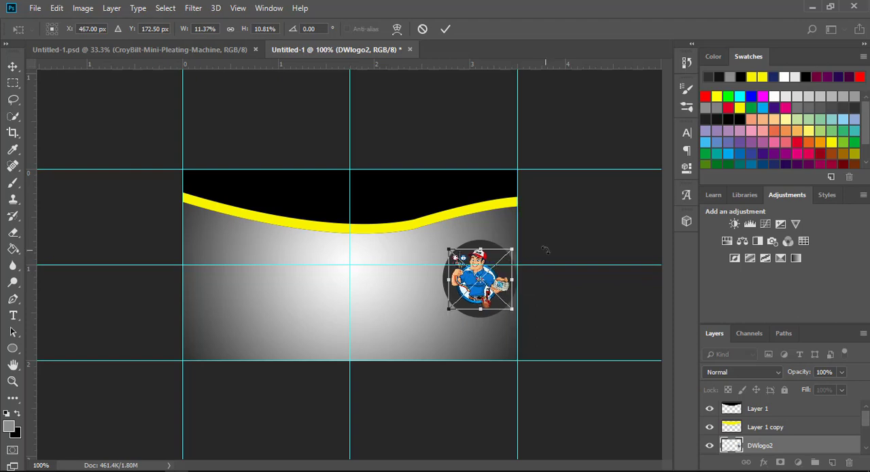
pyautogui.click(447, 30)
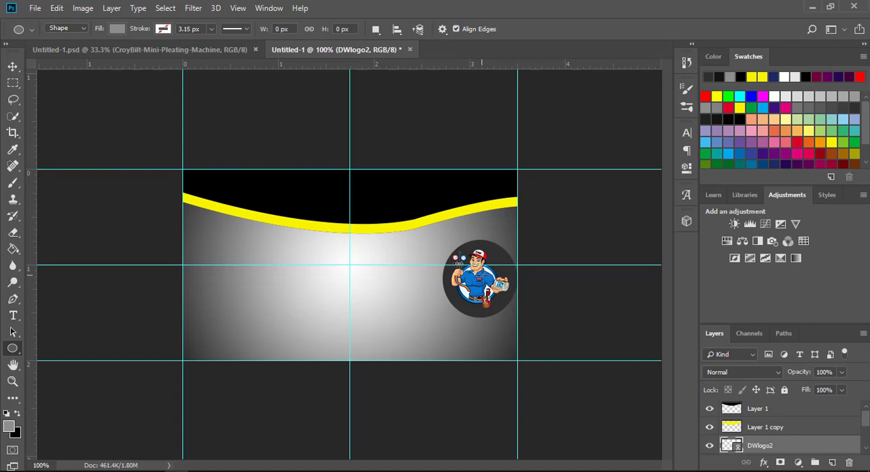
# Step: Nudge the logo slightly to the right within the dark grey circle
pyautogui.hotkey('ctrl', '+')
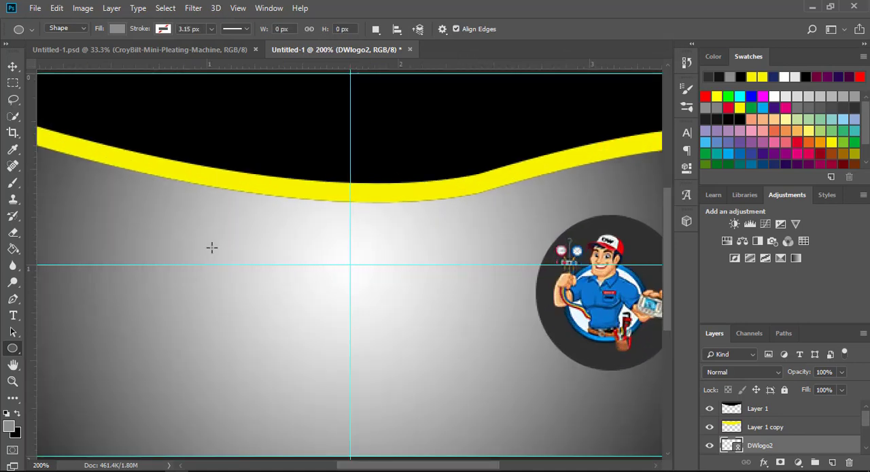
pyautogui.click(12, 66)
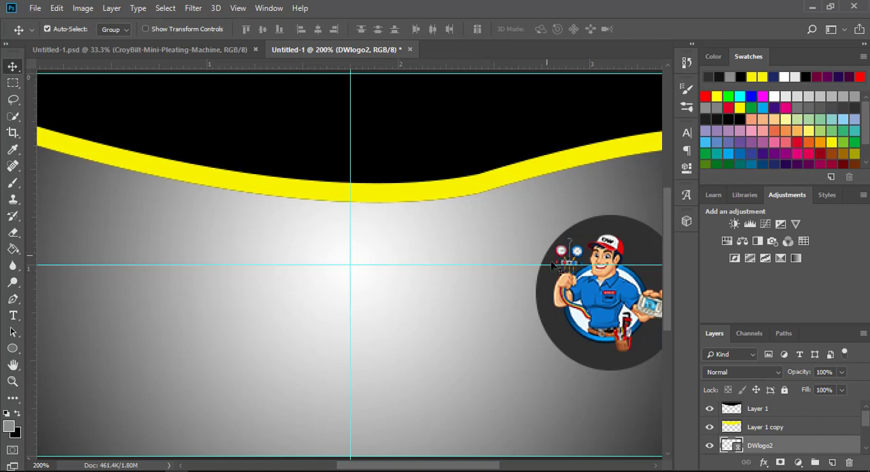
pyautogui.moveTo(607, 310); pyautogui.dragTo(609, 311)
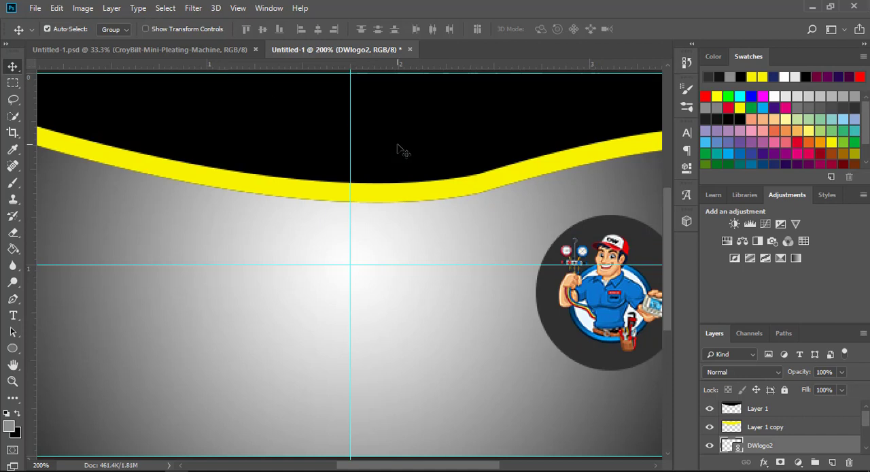
pyautogui.hotkey('ctrl', '-')
# Step: Draw a black globe custom shape about 38 x 40 px in the card's lower-left corner
pyautogui.press('u')
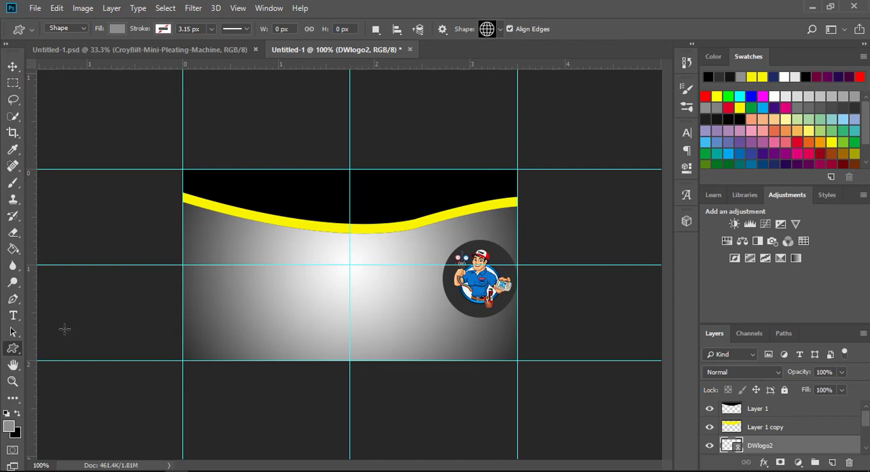
pyautogui.click(14, 353)
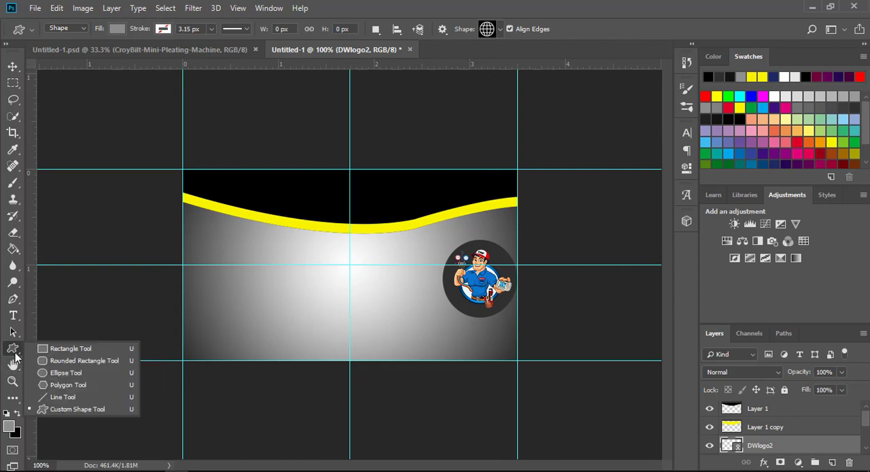
pyautogui.click(52, 410)
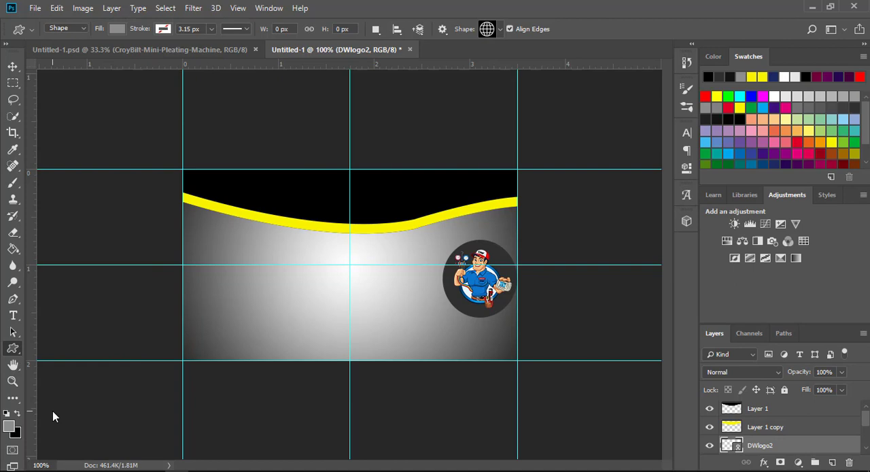
pyautogui.click(501, 30)
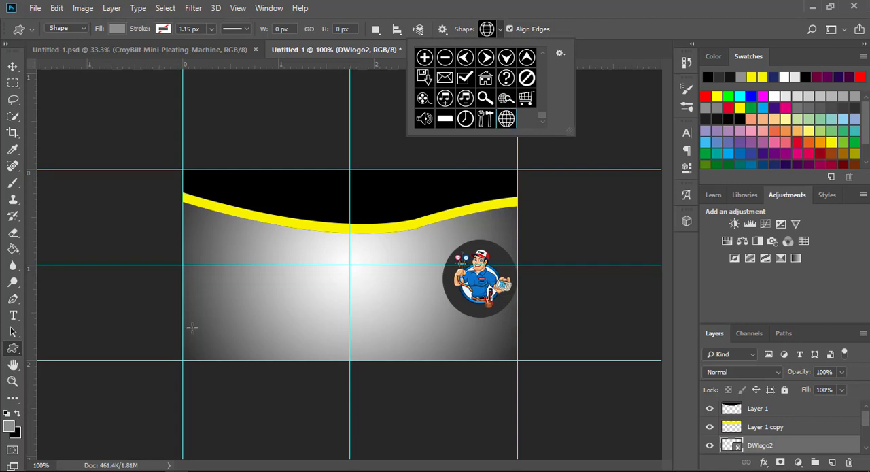
pyautogui.click(117, 29)
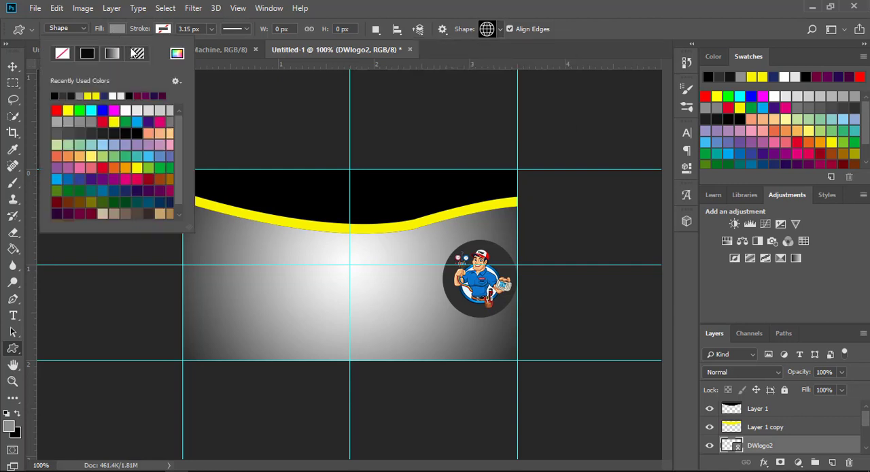
pyautogui.click(55, 95)
pyautogui.moveTo(199, 326); pyautogui.dragTo(224, 350)
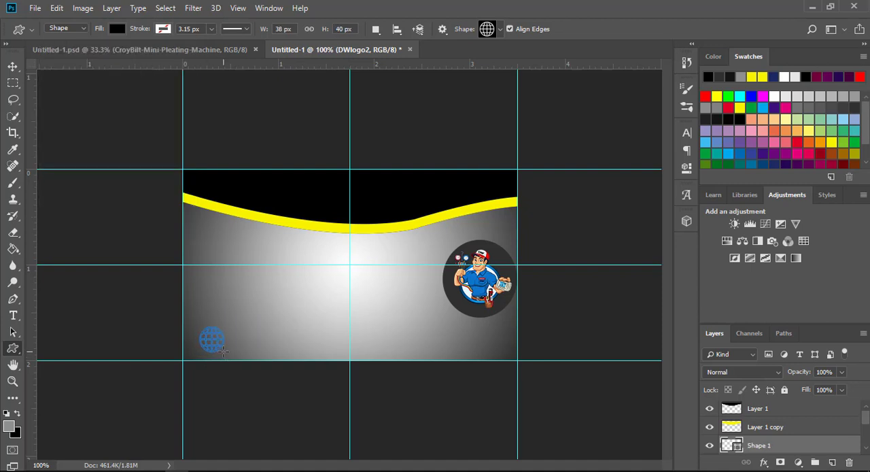
# Step: Draw a black envelope custom shape about 39 x 23 px directly above the globe icon
pyautogui.click(500, 30)
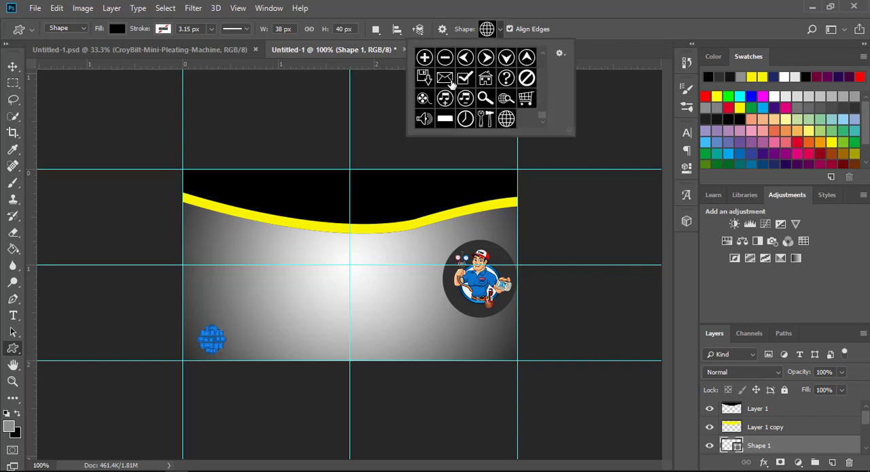
pyautogui.click(449, 80)
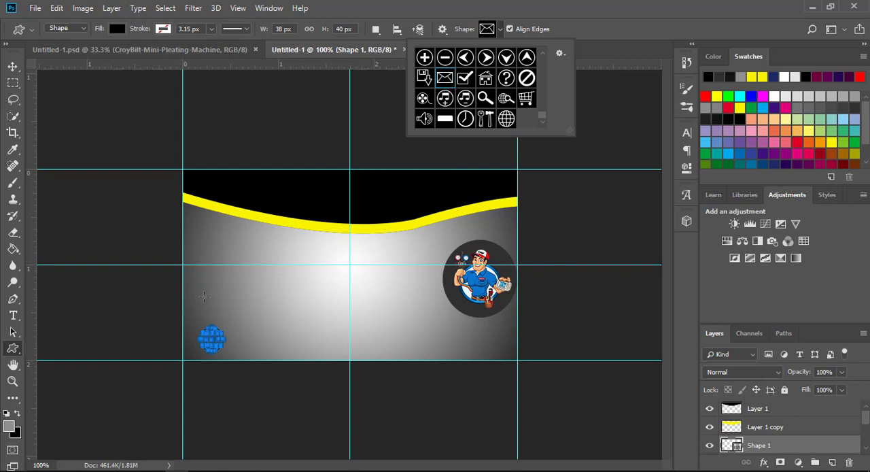
pyautogui.click(199, 298)
pyautogui.moveTo(199, 299); pyautogui.dragTo(225, 312)
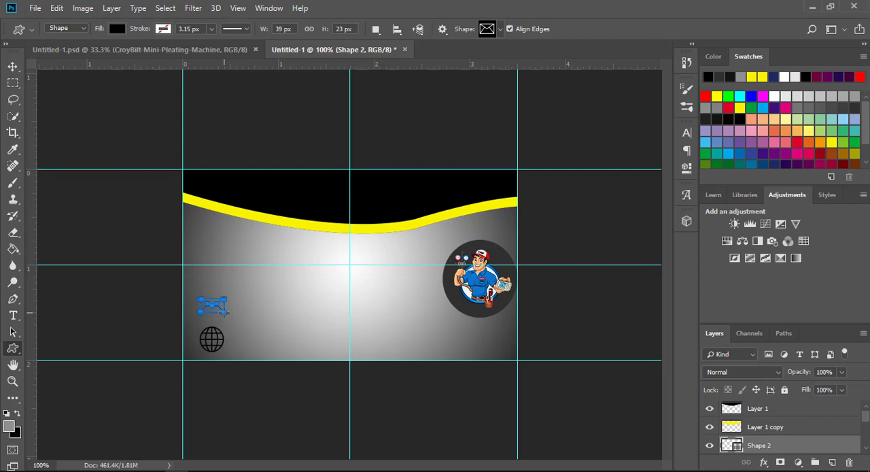
# Step: Draw a black telephone custom shape about 38 x 33 px directly above the envelope icon
pyautogui.click(501, 28)
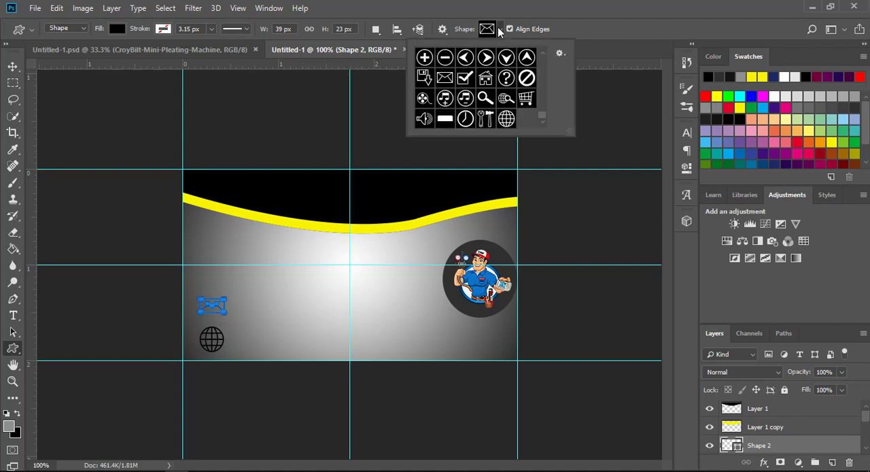
pyautogui.moveTo(545, 109); pyautogui.dragTo(543, 96)
pyautogui.scroll(-1, 543, 96)
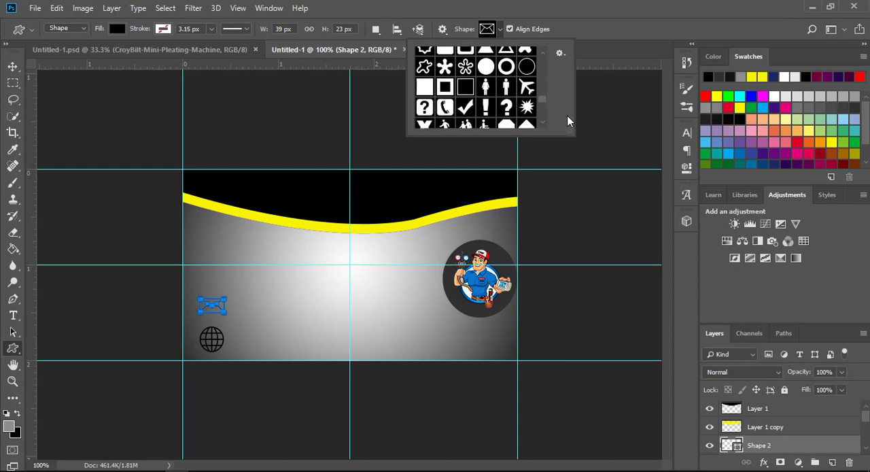
pyautogui.click(446, 109)
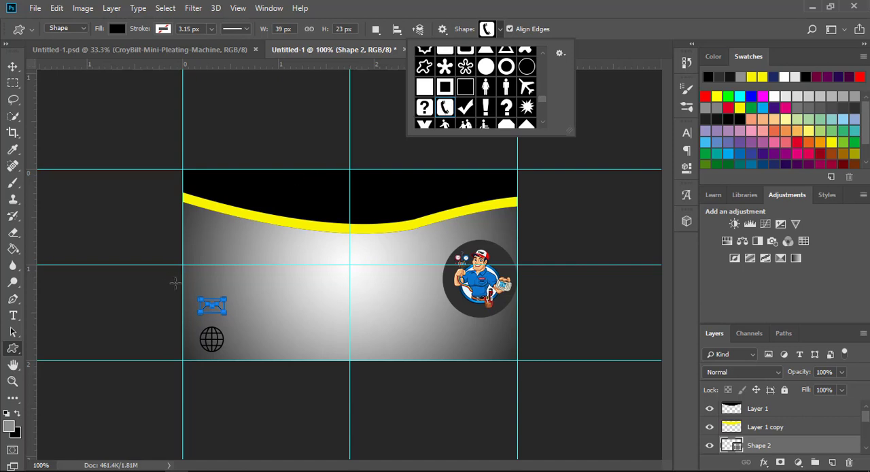
pyautogui.moveTo(201, 269); pyautogui.dragTo(225, 286)
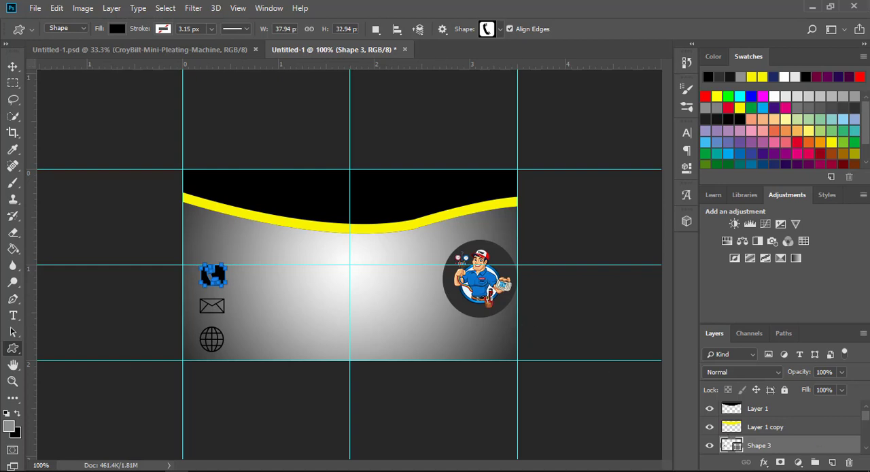
# Step: Group the DWlogo2 and Ellipse 1 layers together
pyautogui.moveTo(865, 423); pyautogui.dragTo(866, 433)
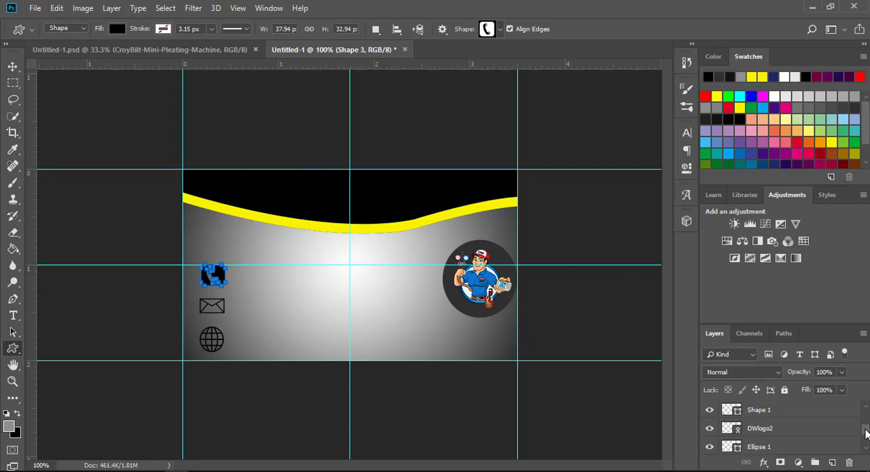
pyautogui.click(770, 431)
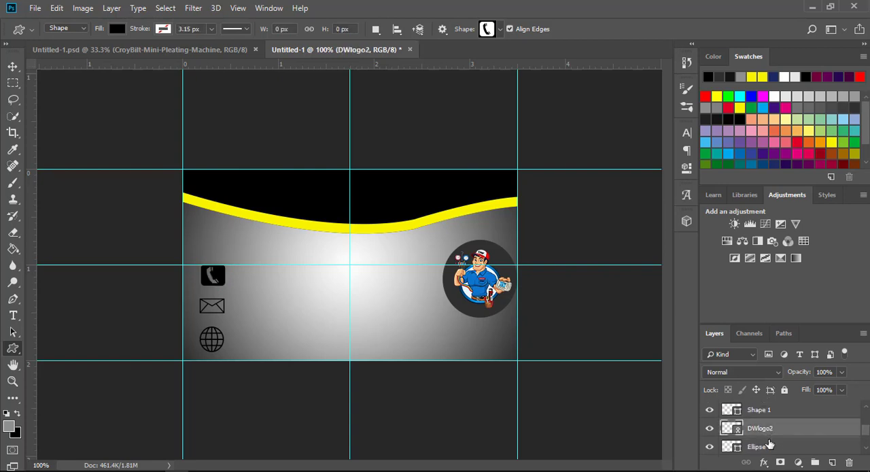
pyautogui.keyDown('shift'); pyautogui.click(769, 450); pyautogui.keyUp('shift')
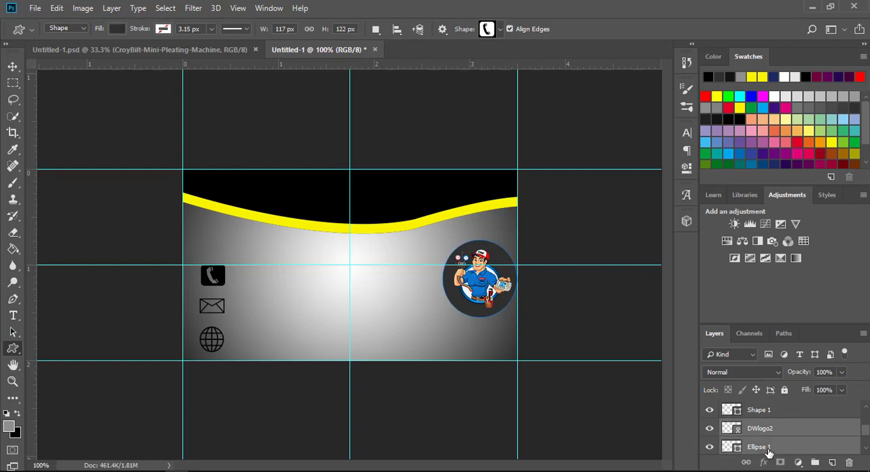
pyautogui.click(816, 463)
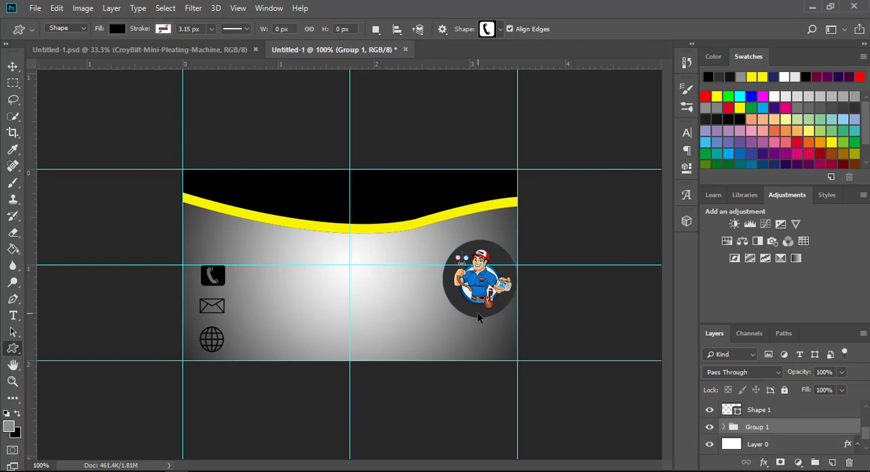
# Step: Scale the logo group to about 83% and move it up and slightly left, clear of the card's right edge
pyautogui.hotkey('ctrl', 't')
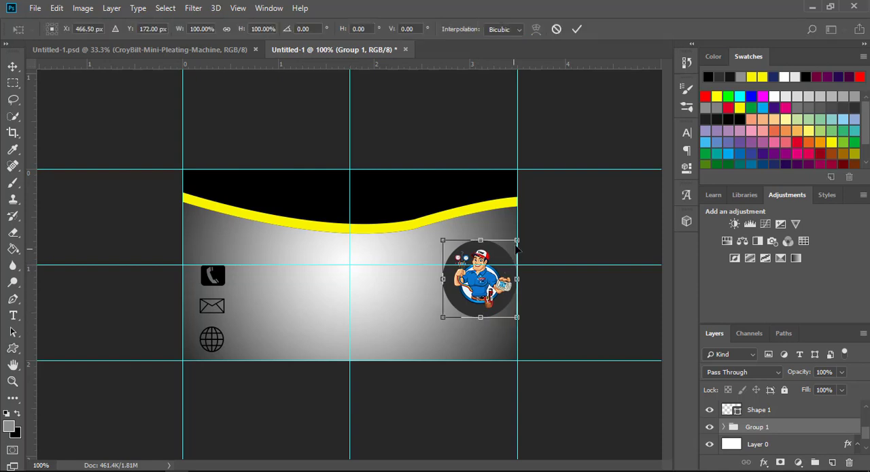
pyautogui.moveTo(512, 246); pyautogui.dragTo(502, 257)
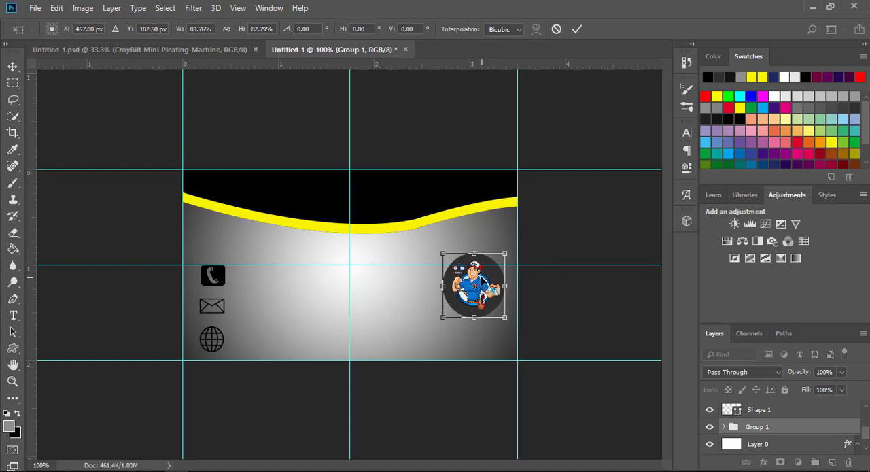
pyautogui.moveTo(475, 285); pyautogui.dragTo(462, 265)
pyautogui.moveTo(465, 304); pyautogui.dragTo(458, 285)
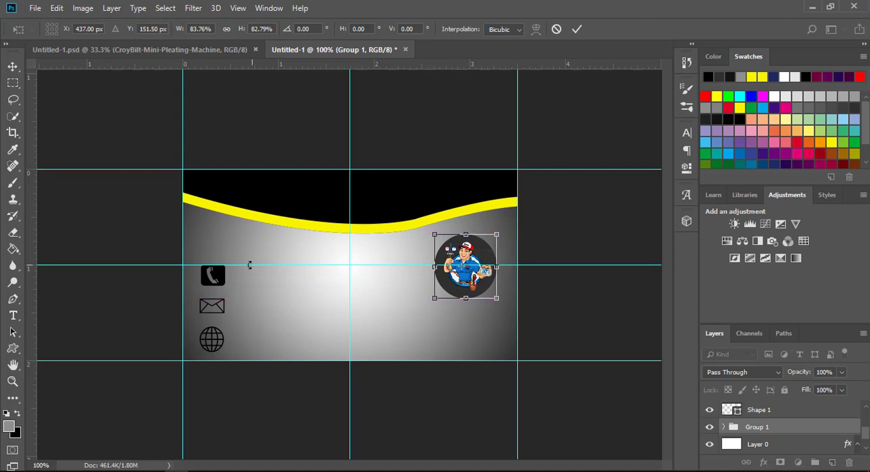
pyautogui.click(577, 29)
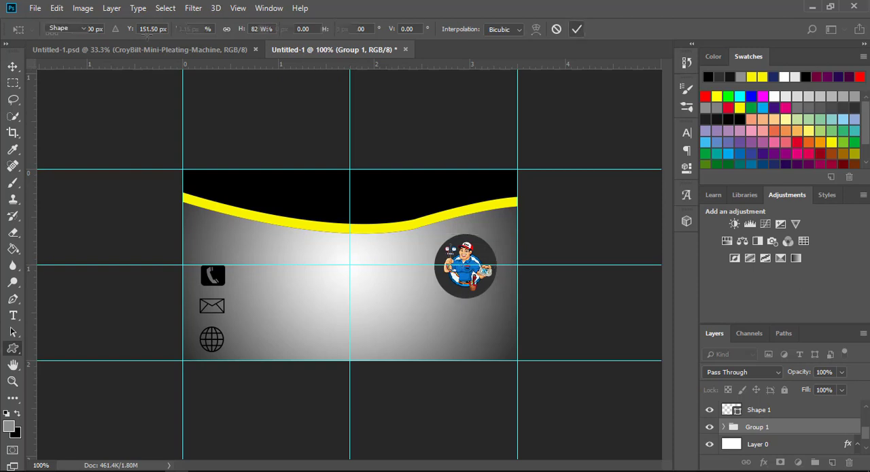
# Step: Move the telephone, envelope and globe icons up slightly, keeping them in an evenly spaced, aligned column
pyautogui.click(14, 64)
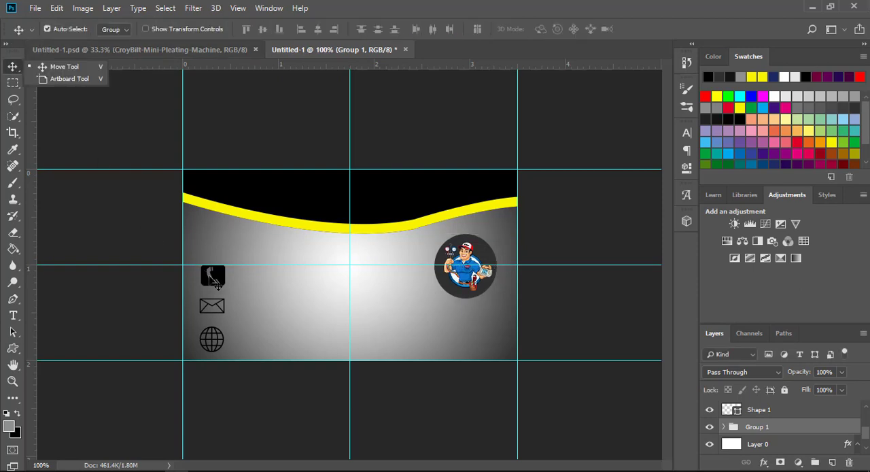
pyautogui.moveTo(218, 286)
pyautogui.mouseDown()
pyautogui.moveTo(210, 275)
pyautogui.moveTo(216, 285)
pyautogui.moveTo(218, 268)
pyautogui.moveTo(221, 274)
pyautogui.mouseUp()
pyautogui.click(217, 307)
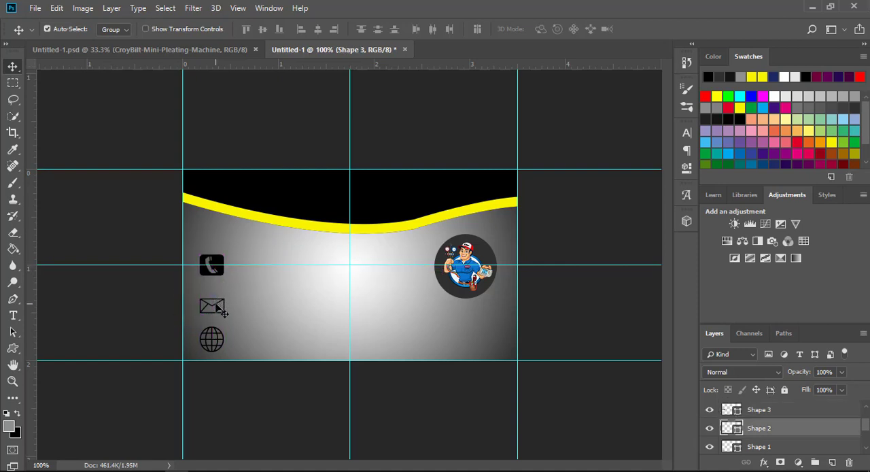
pyautogui.moveTo(217, 307); pyautogui.dragTo(216, 299)
pyautogui.moveTo(217, 297); pyautogui.dragTo(214, 299)
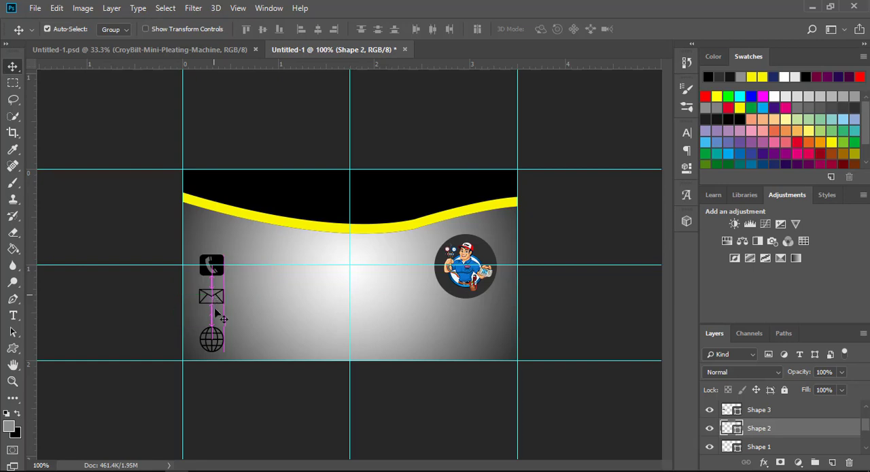
pyautogui.moveTo(211, 339); pyautogui.dragTo(212, 331)
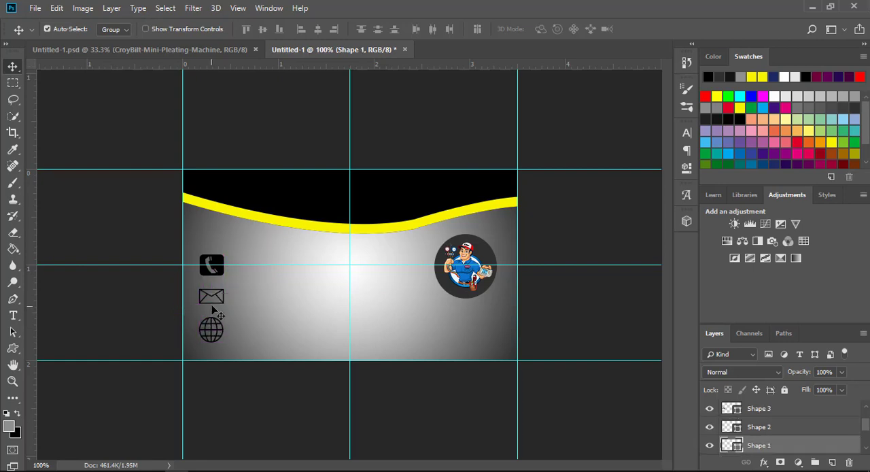
pyautogui.click(214, 313)
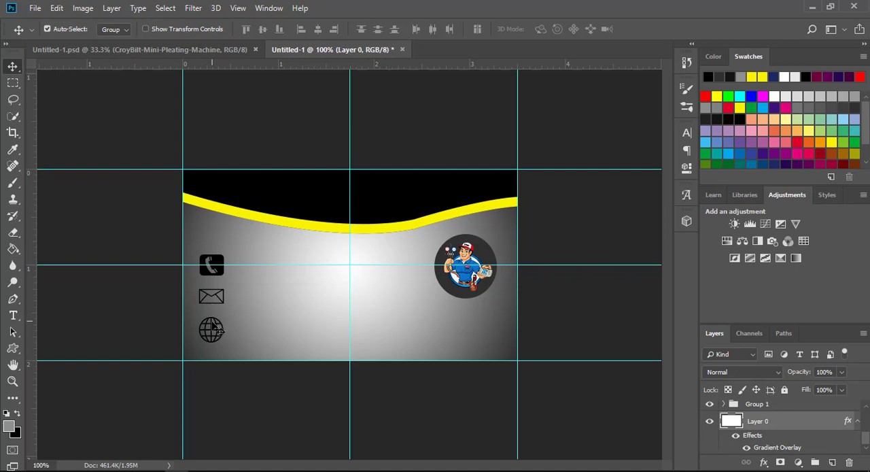
pyautogui.moveTo(212, 323); pyautogui.dragTo(213, 325)
# Step: Add the heading "DESIGNING WIZARD" in near-white (#fdfcfc) inside a wide text box over the black header
pyautogui.click(14, 316)
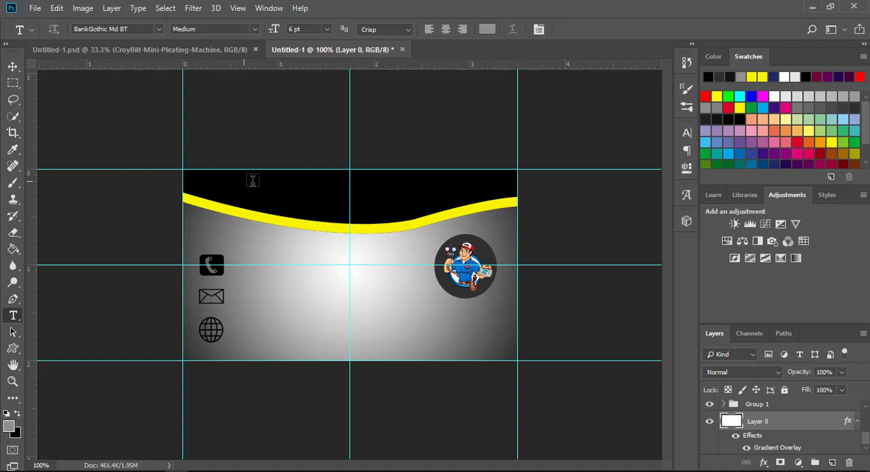
pyautogui.moveTo(244, 178); pyautogui.dragTo(465, 206)
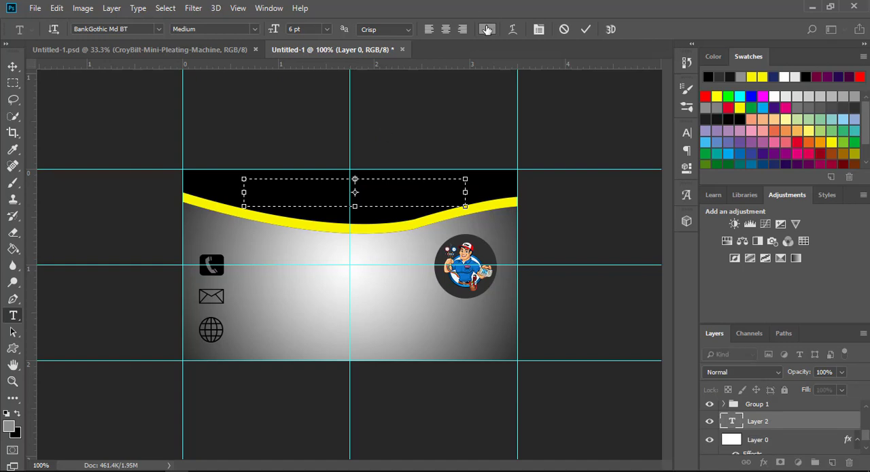
pyautogui.click(486, 29)
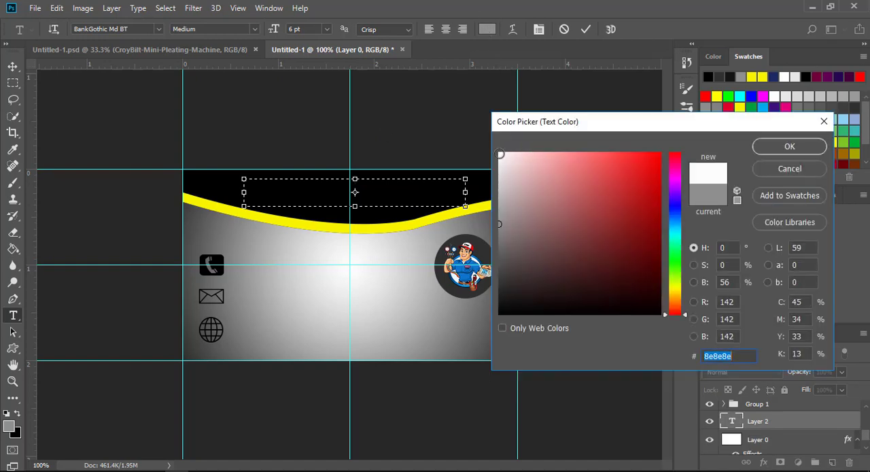
pyautogui.click(769, 150)
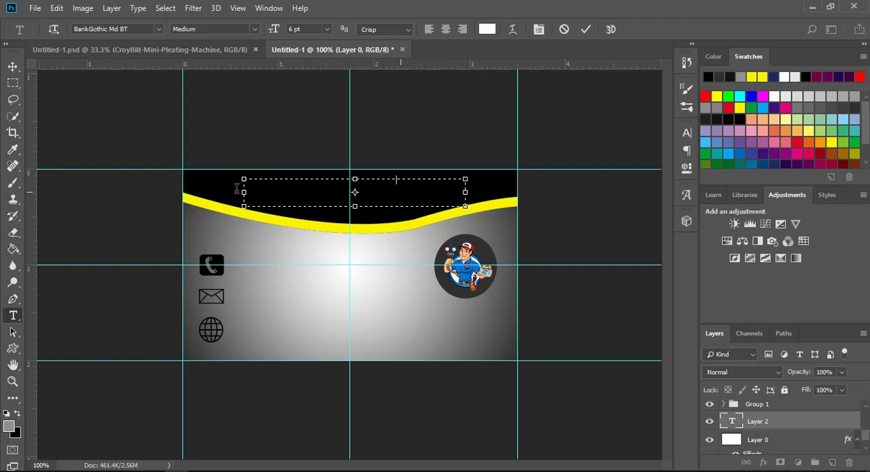
pyautogui.hotkey('ctrl', 'a')
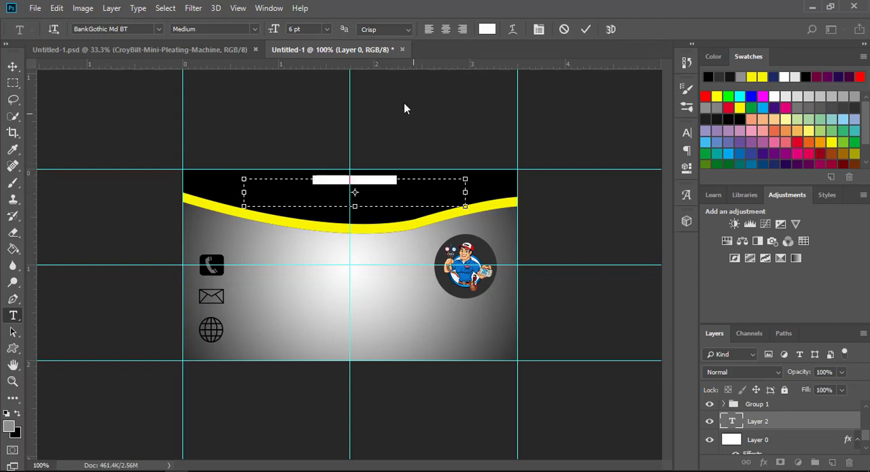
pyautogui.click(494, 31)
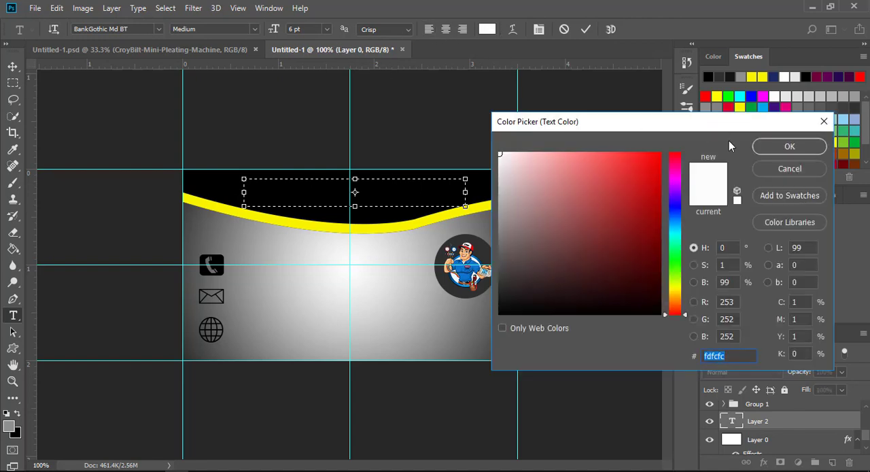
pyautogui.click(777, 166)
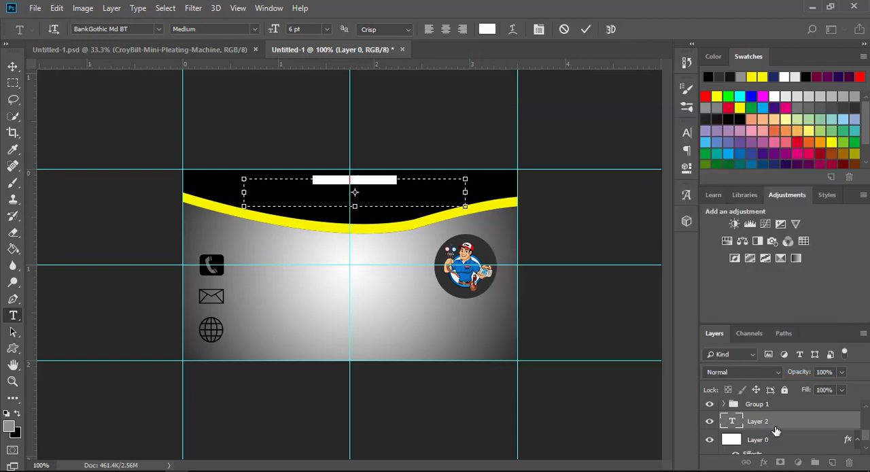
# Step: Move the DESIGNING WIZARD text layer to the top of the layer stack, above Layer 1
pyautogui.moveTo(774, 427); pyautogui.dragTo(767, 353)
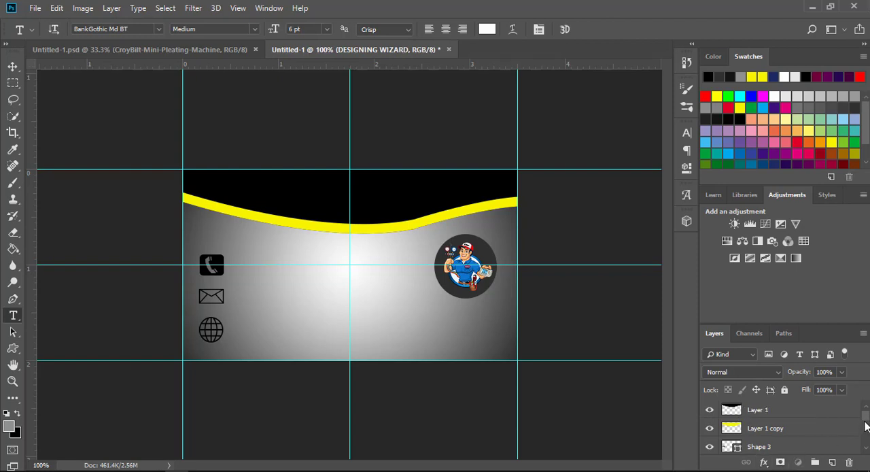
pyautogui.scroll(-3, 865, 426)
pyautogui.moveTo(796, 447); pyautogui.dragTo(777, 372)
pyautogui.scroll(-3, 867, 416)
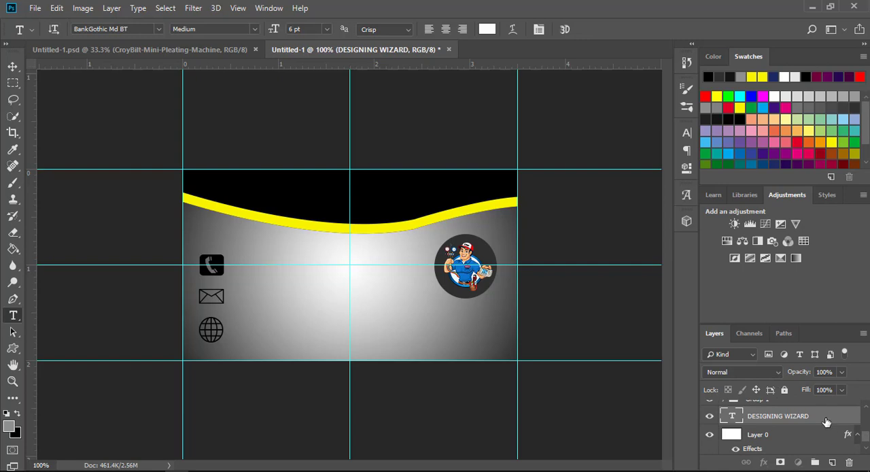
pyautogui.moveTo(824, 417); pyautogui.dragTo(777, 403)
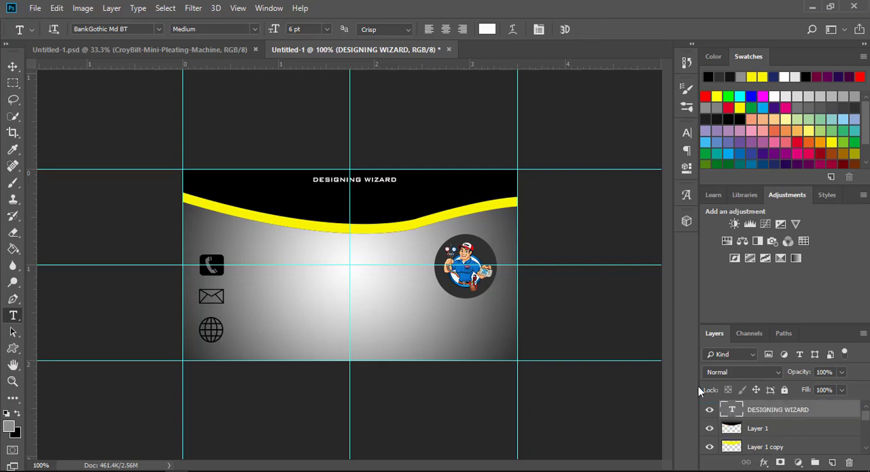
# Step: Set the DESIGNING WIZARD heading to 18 pt and move it down and left to centre it in the black header
pyautogui.click(376, 178)
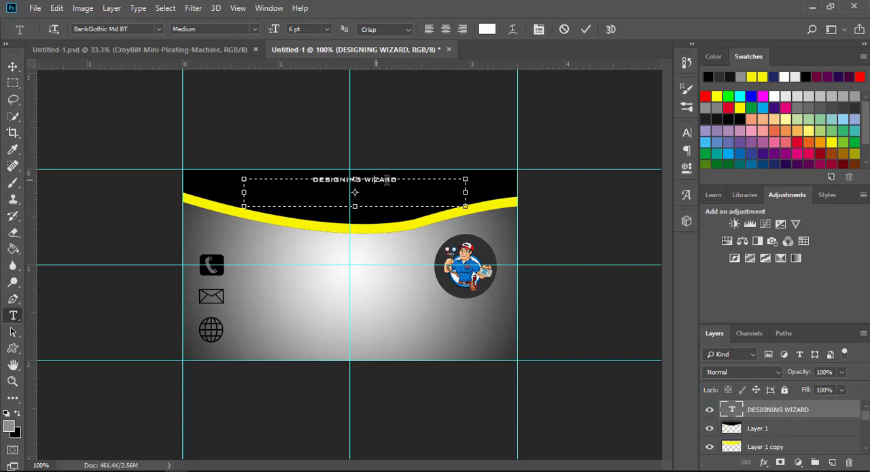
pyautogui.moveTo(396, 184); pyautogui.dragTo(280, 178)
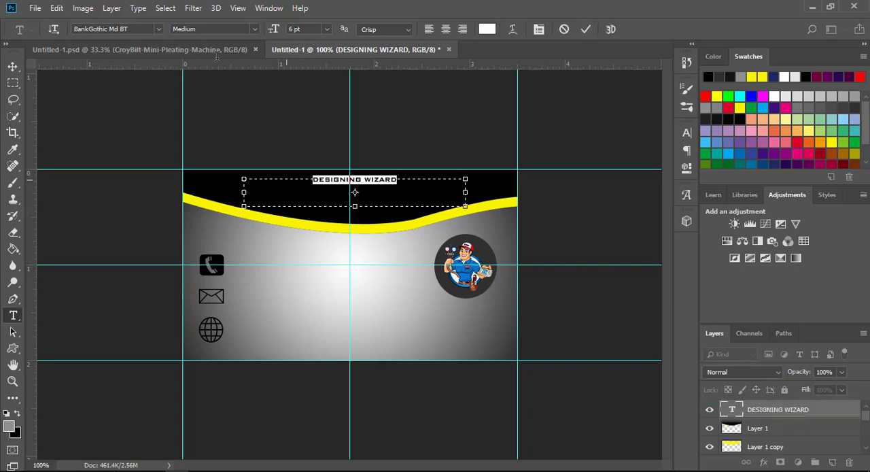
pyautogui.click(327, 30)
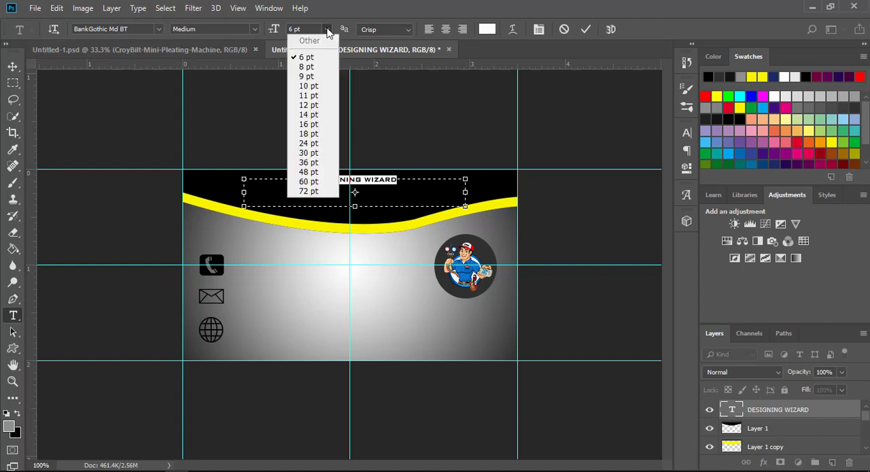
pyautogui.click(308, 124)
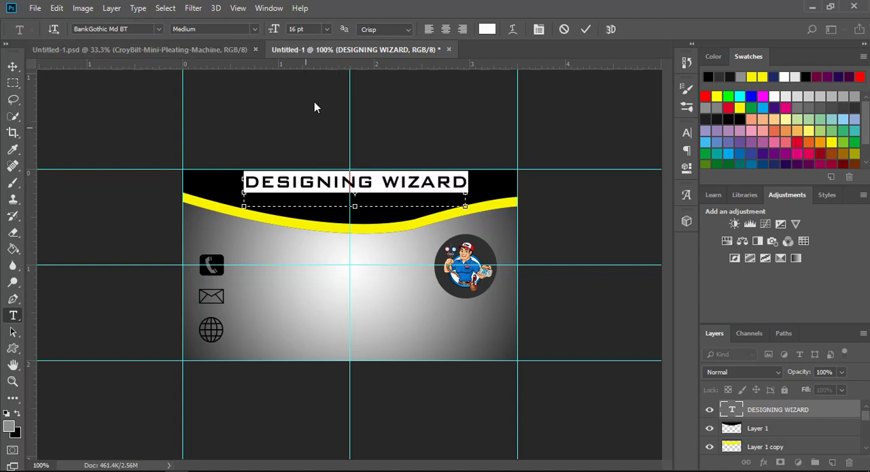
pyautogui.click(326, 30)
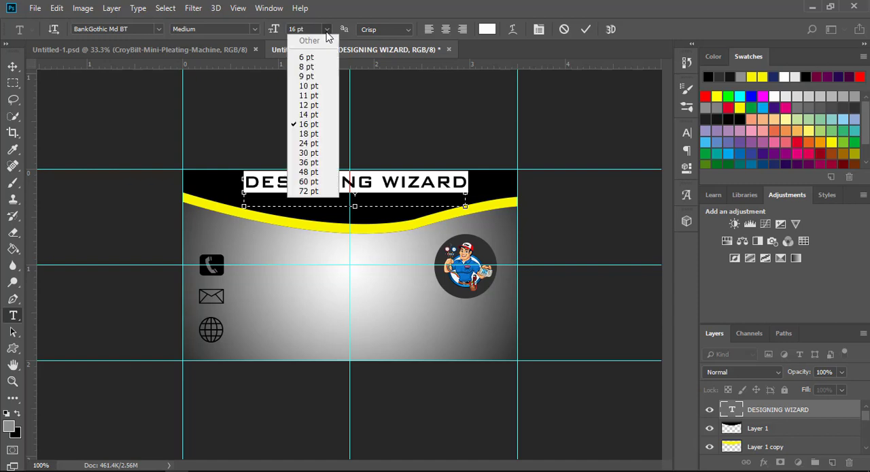
pyautogui.click(316, 134)
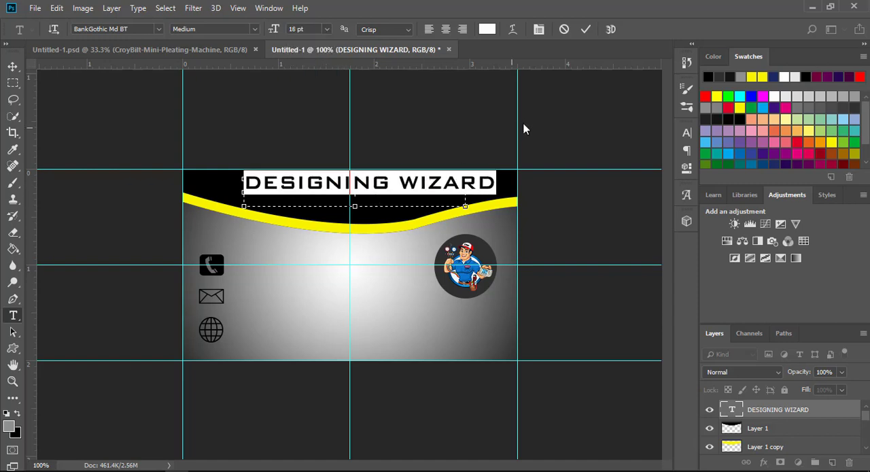
pyautogui.click(584, 29)
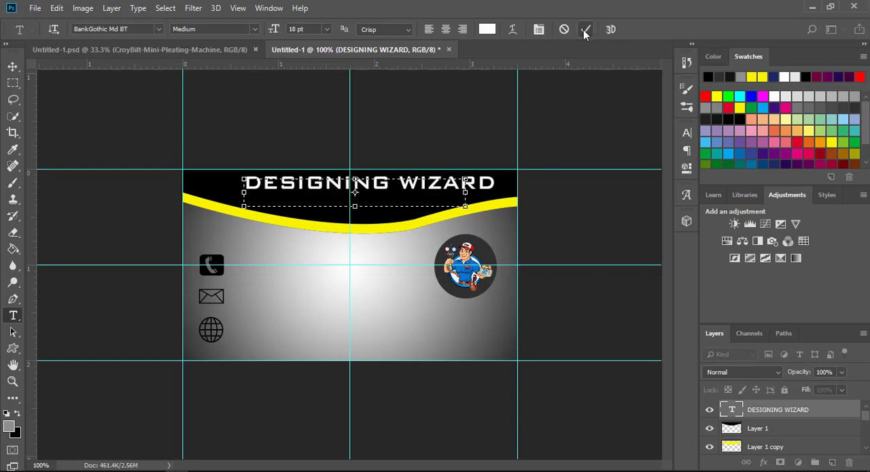
pyautogui.click(12, 67)
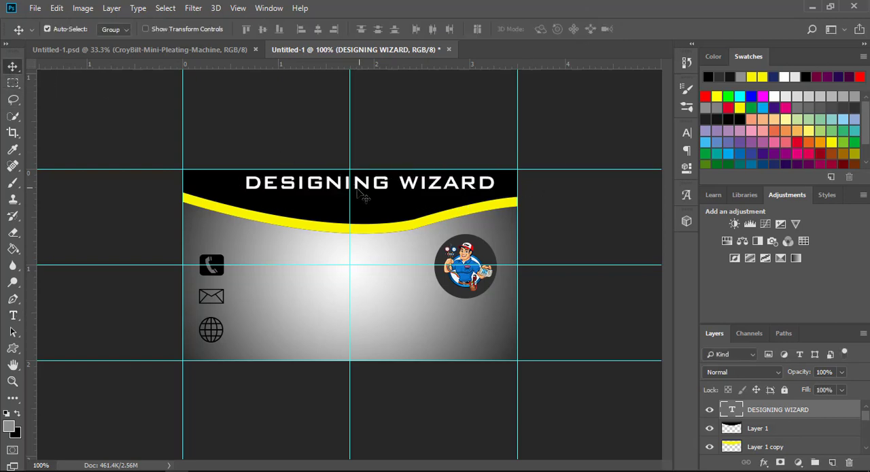
pyautogui.moveTo(357, 190); pyautogui.dragTo(341, 200)
# Step: Create a text box below the circular logo, set the font size to 14 pt and enter the cardholder's name in capitals
pyautogui.press('t')
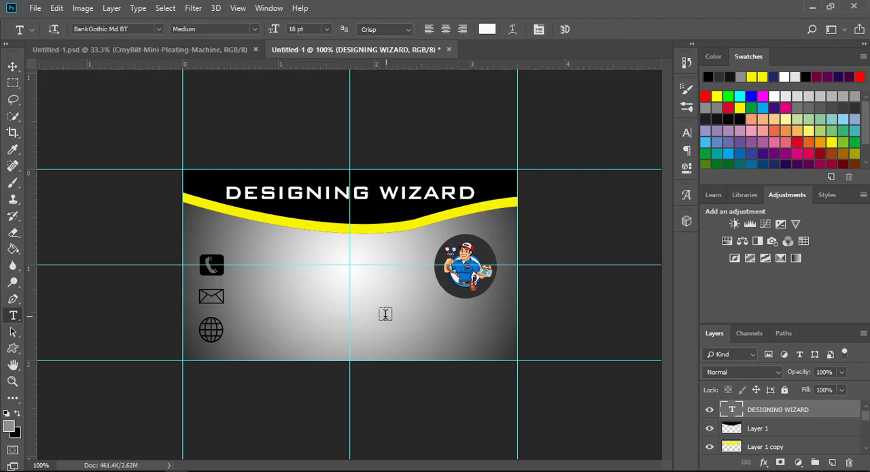
pyautogui.moveTo(375, 311); pyautogui.dragTo(516, 341)
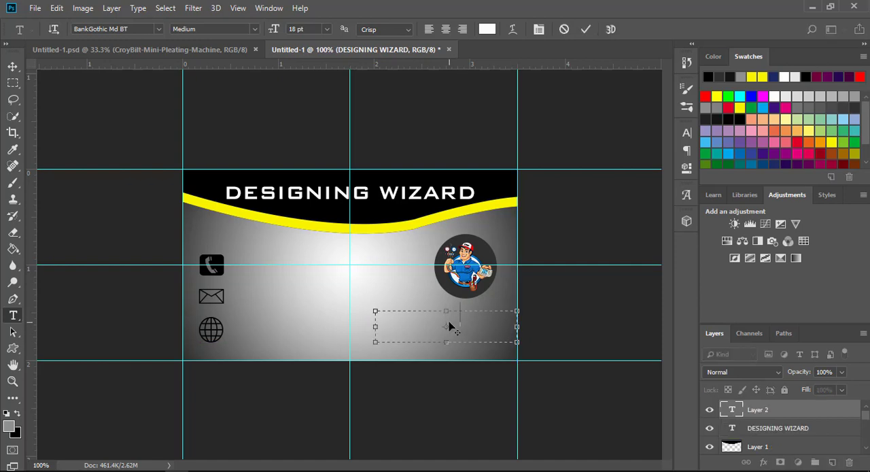
pyautogui.write('SE')
pyautogui.press('BackSpace')
pyautogui.press('BackSpace')
pyautogui.click(326, 31)
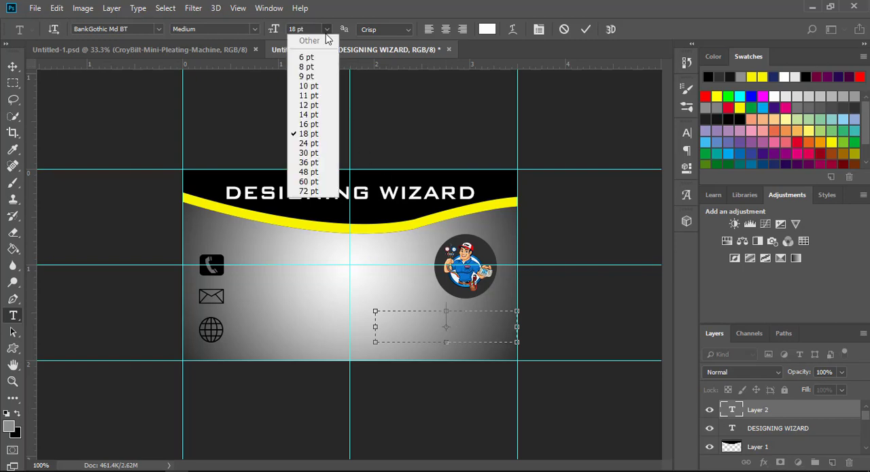
pyautogui.click(309, 114)
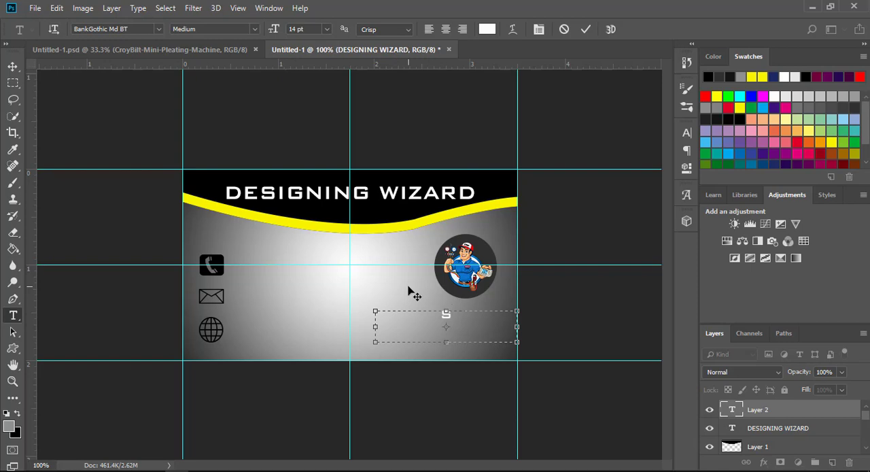
pyautogui.press('Return')
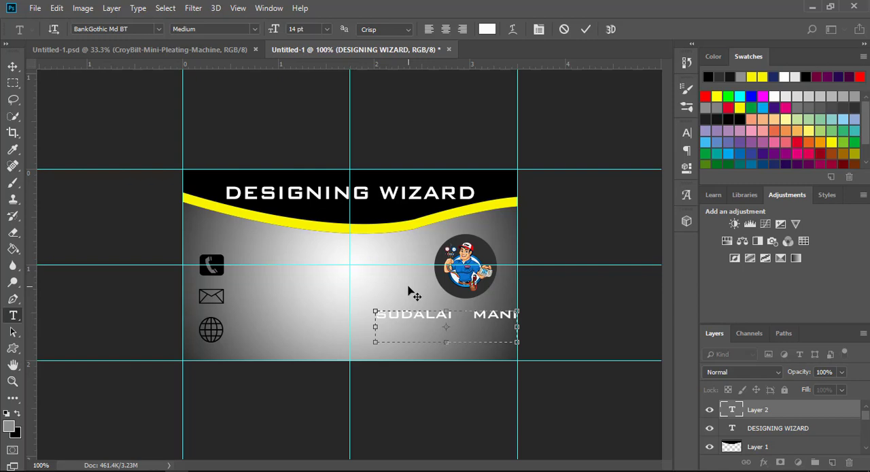
# Step: Add the job title "DESIGN ENGINEER" at 6 pt on a second line below the name
pyautogui.click(327, 30)
pyautogui.click(299, 55)
pyautogui.write('NGINEER')
pyautogui.press('BackSpace')
pyautogui.press('BackSpace')
pyautogui.press('BackSpace')
pyautogui.press('BackSpace')
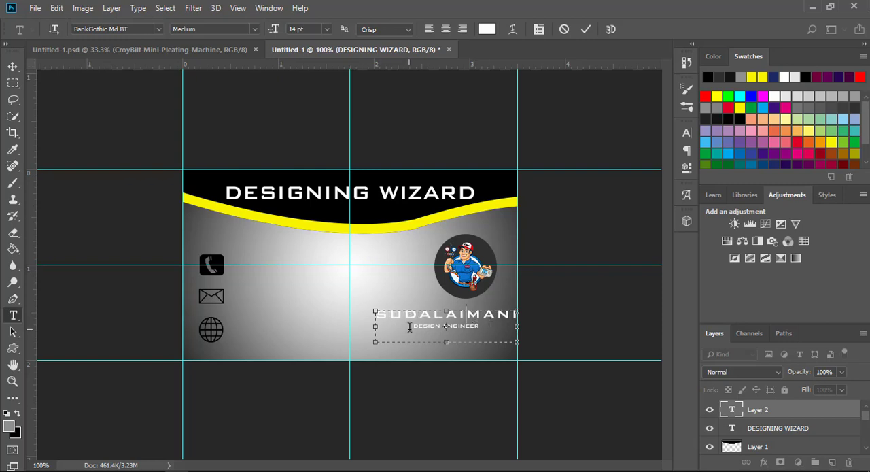
# Step: Narrow the name and job title text box to fit the name on one line, and move it right beneath the circular logo
pyautogui.moveTo(374, 330); pyautogui.dragTo(350, 329)
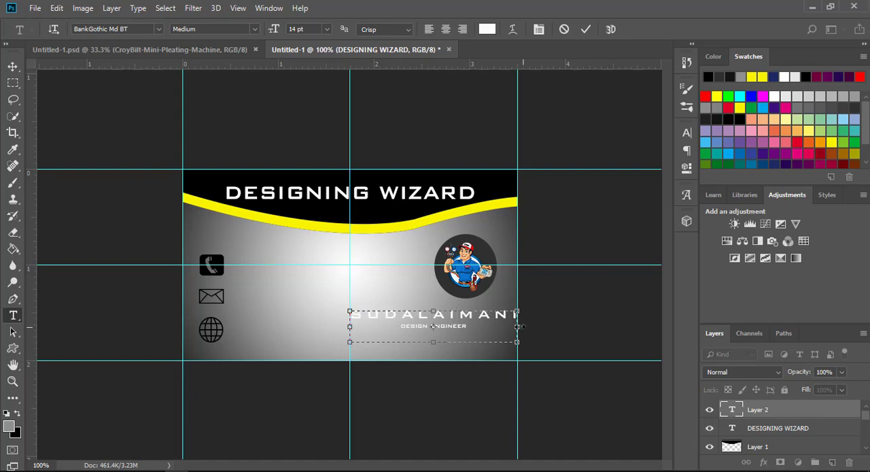
pyautogui.moveTo(517, 327); pyautogui.dragTo(484, 326)
pyautogui.click(438, 314)
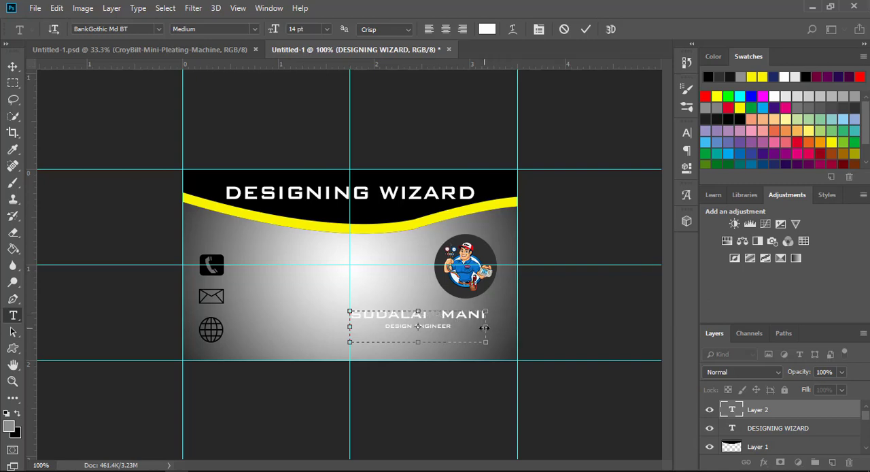
pyautogui.moveTo(484, 328); pyautogui.dragTo(460, 327)
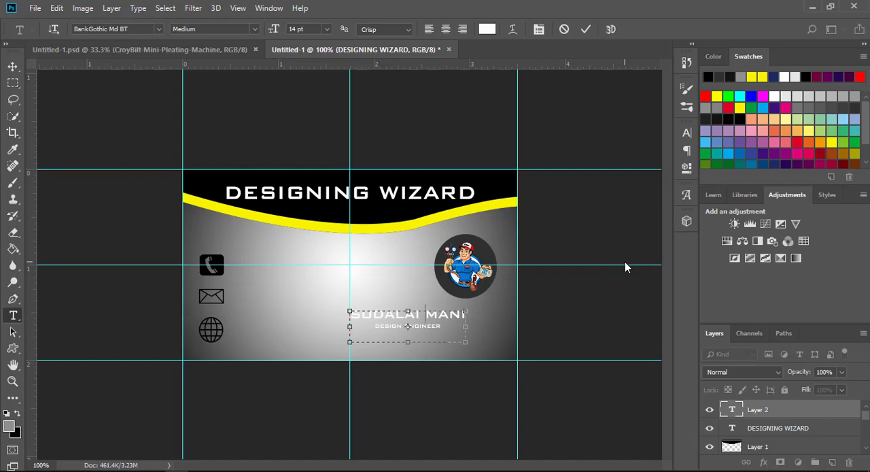
pyautogui.click(587, 30)
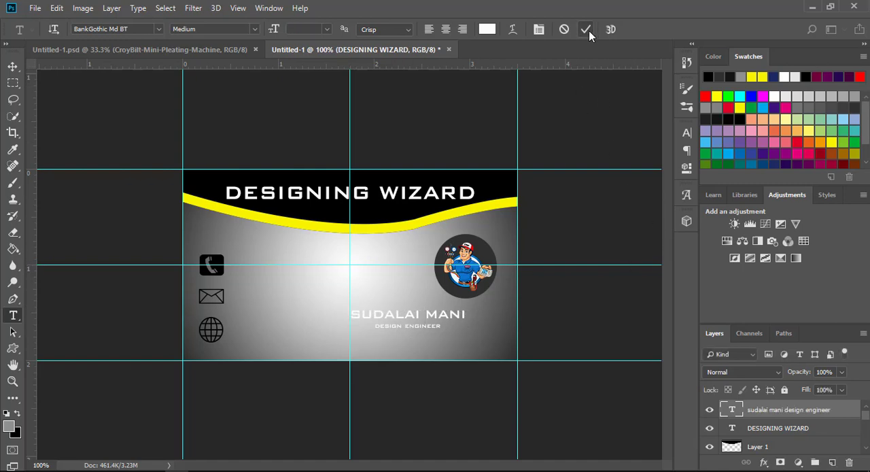
pyautogui.click(12, 66)
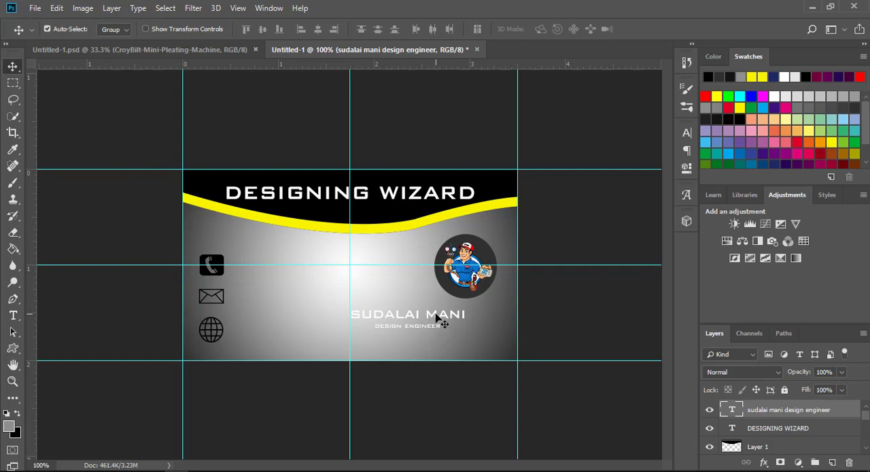
pyautogui.moveTo(442, 323); pyautogui.dragTo(479, 317)
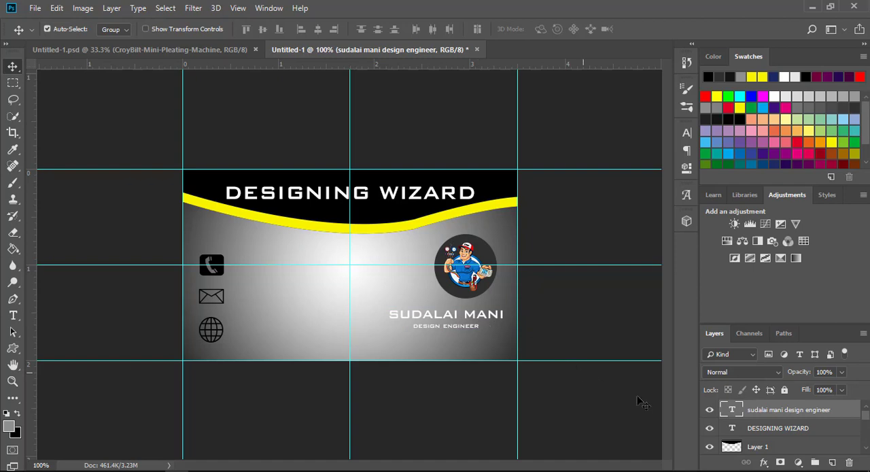
# Step: Apply a 1 px black outside stroke to the name and job title text layer
pyautogui.doubleClick(838, 414)
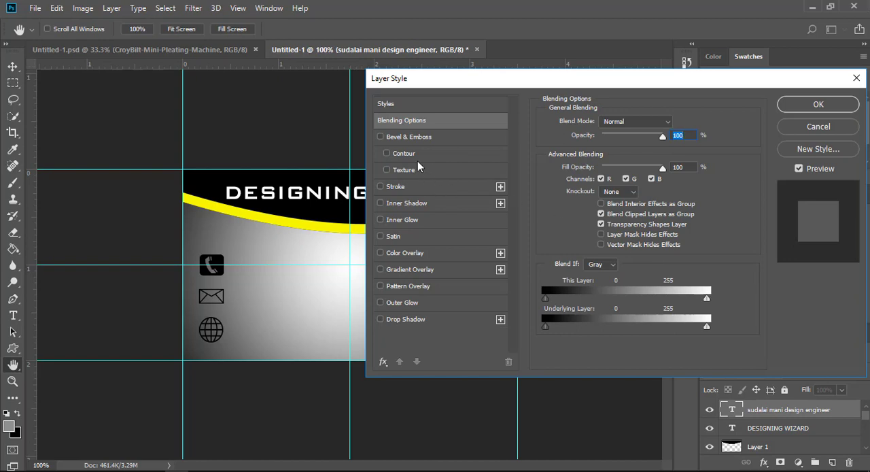
pyautogui.click(412, 183)
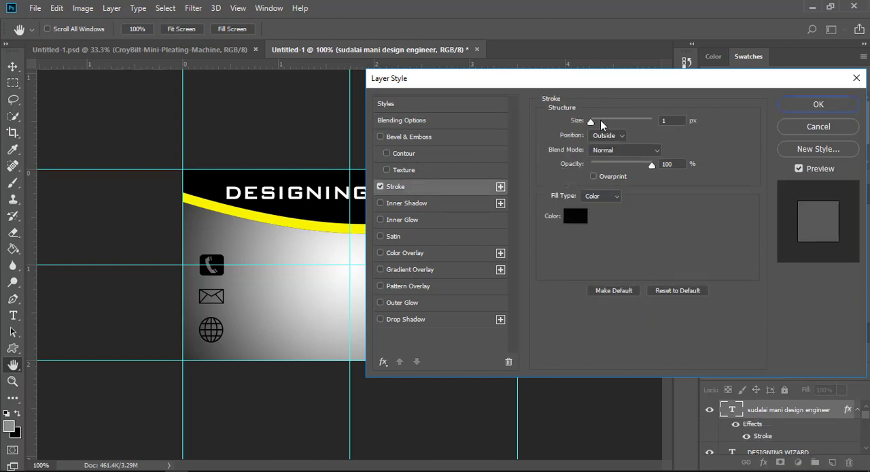
pyautogui.click(800, 107)
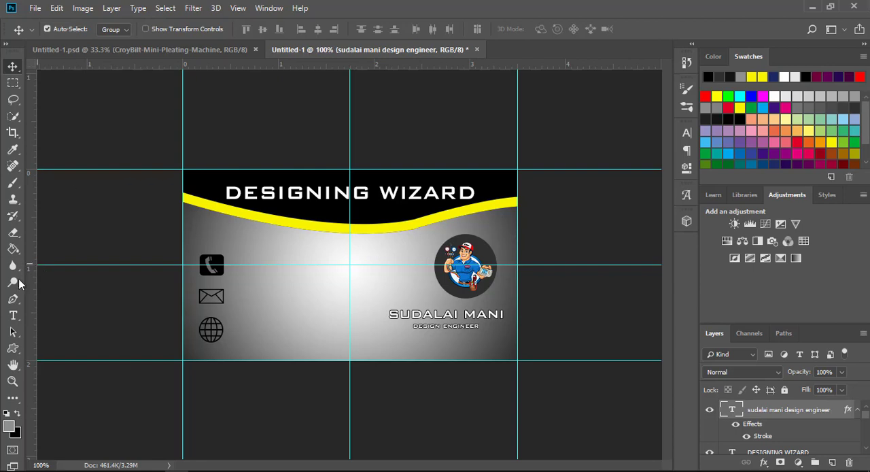
# Step: Recolour all of the name and job title text to yellow (#f8f400)
pyautogui.click(12, 316)
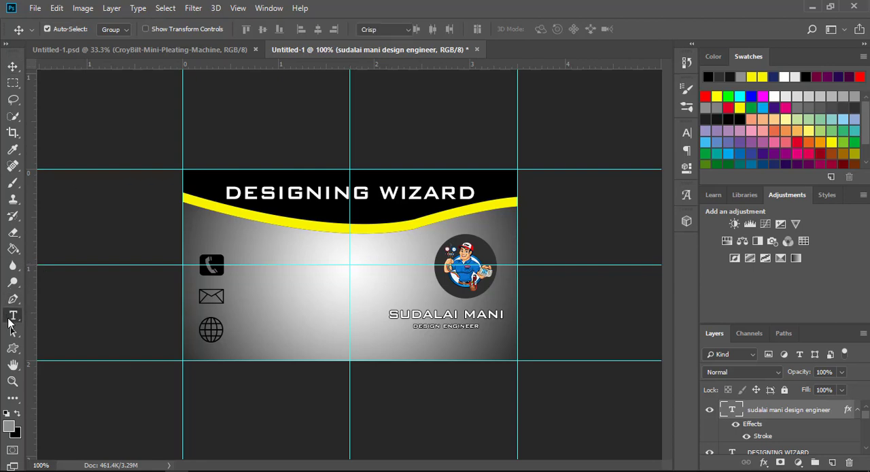
pyautogui.click(484, 314)
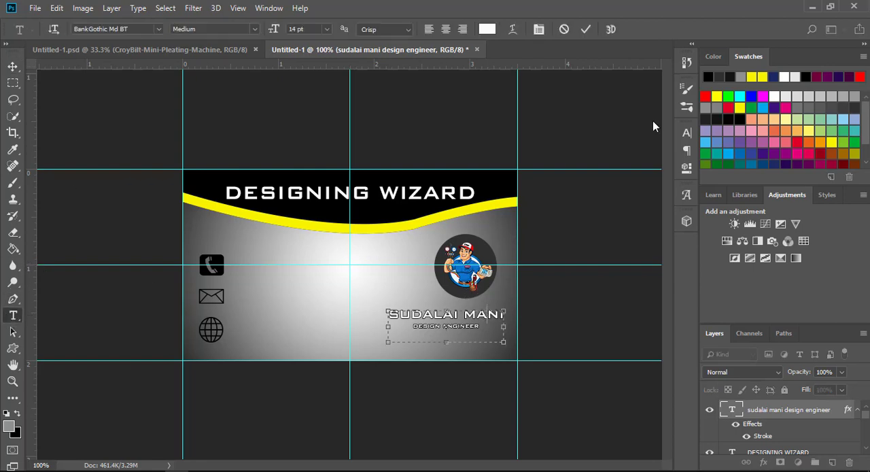
pyautogui.click(760, 76)
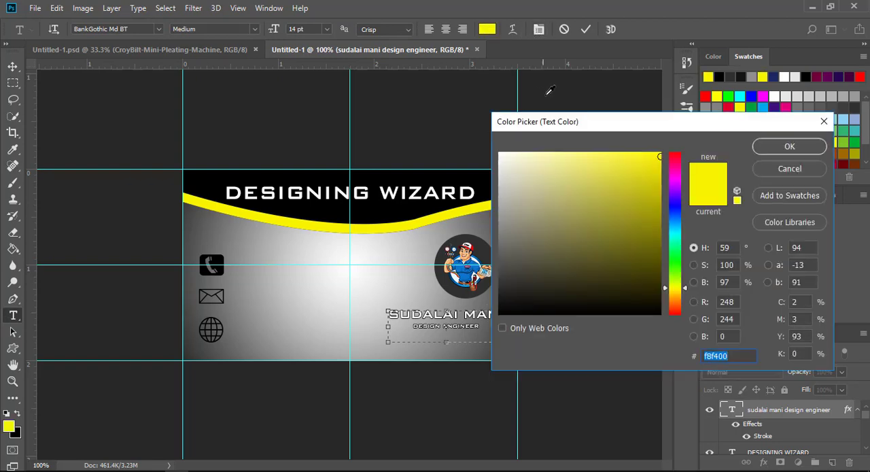
pyautogui.click(783, 148)
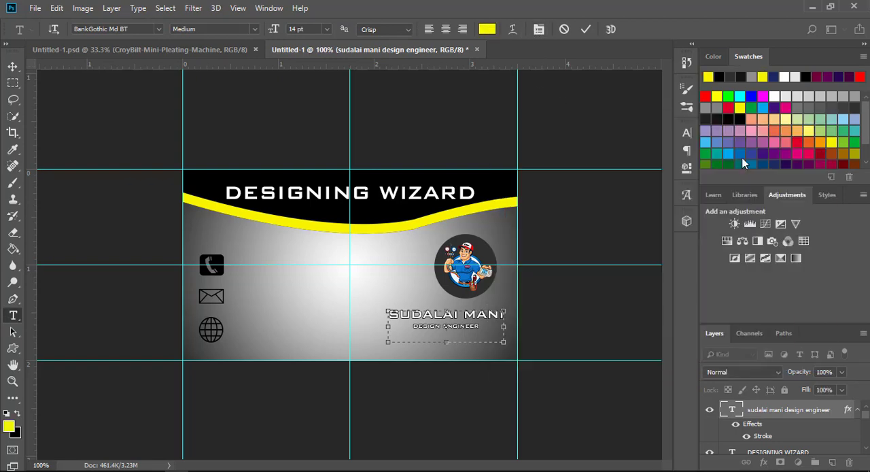
pyautogui.hotkey('ctrl', 'a')
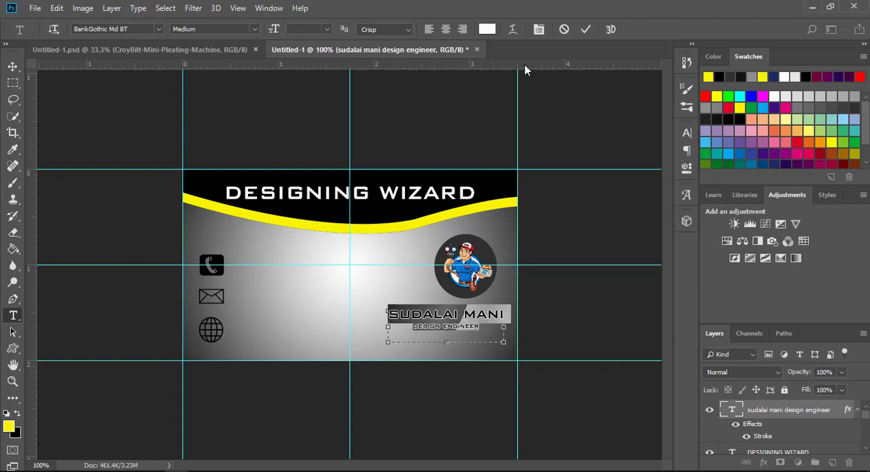
pyautogui.click(708, 75)
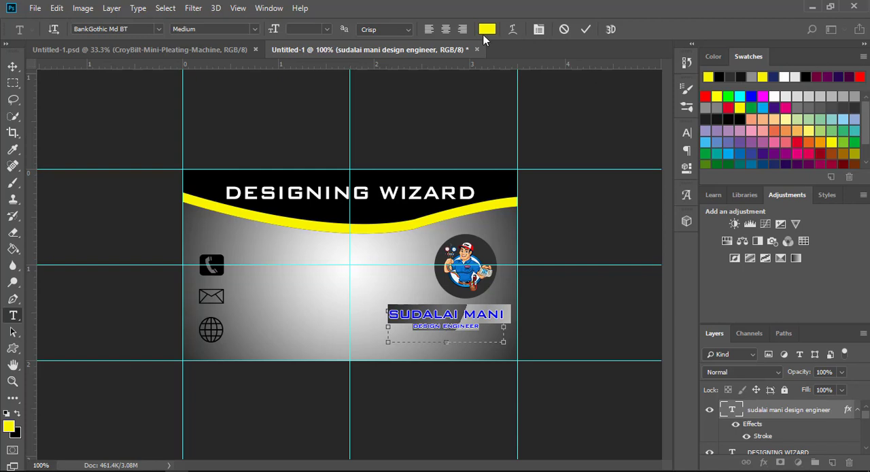
pyautogui.click(586, 30)
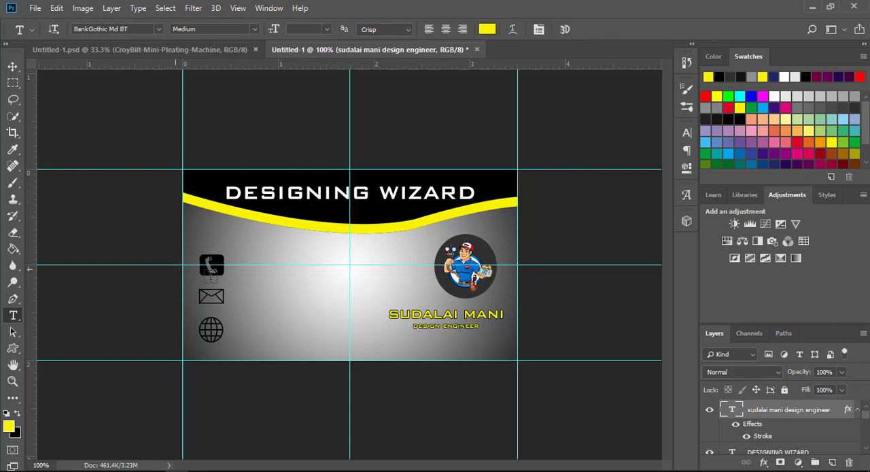
# Step: Add a 14 pt black placeholder line "XXXXXXXXX" in a text box beside the telephone icon
pyautogui.moveTo(226, 264); pyautogui.dragTo(337, 273)
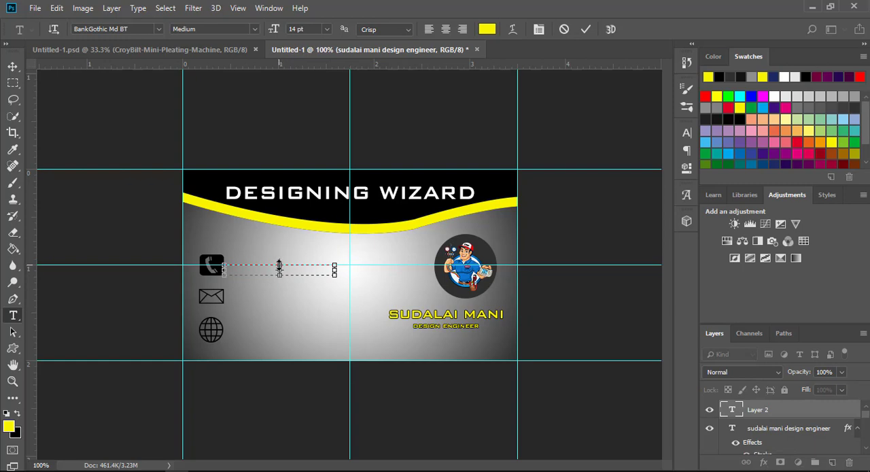
pyautogui.moveTo(278, 265); pyautogui.dragTo(278, 256)
pyautogui.write('XXXXXXX')
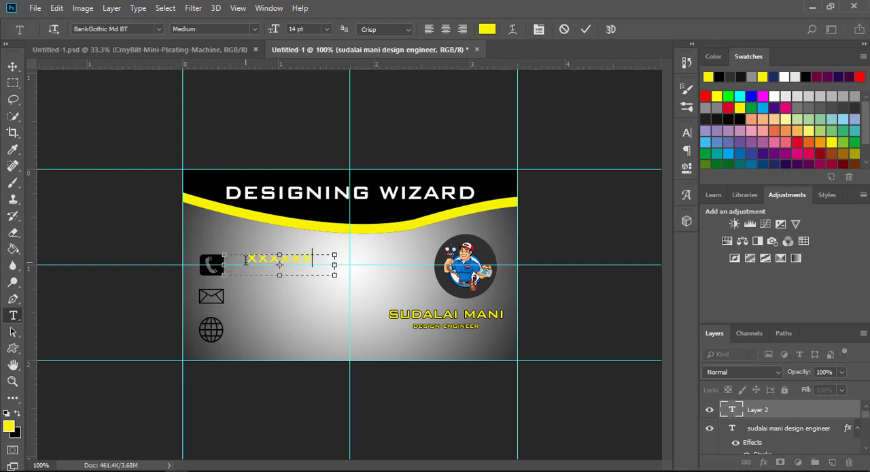
pyautogui.doubleClick(333, 262)
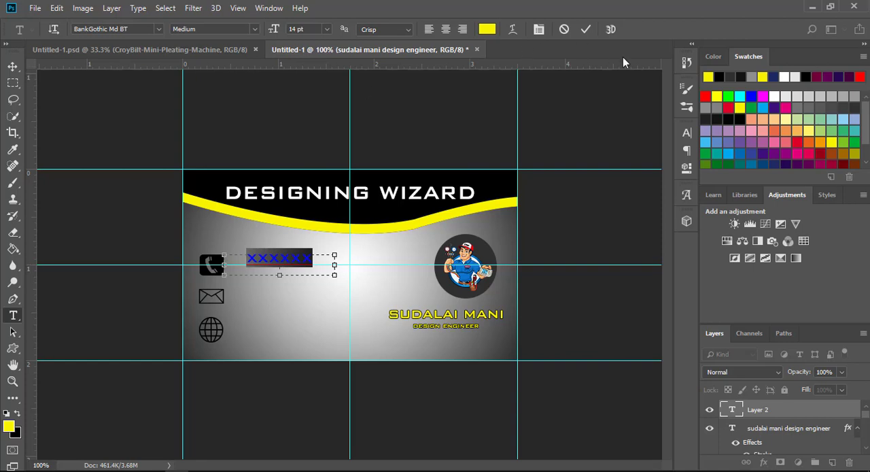
pyautogui.click(719, 76)
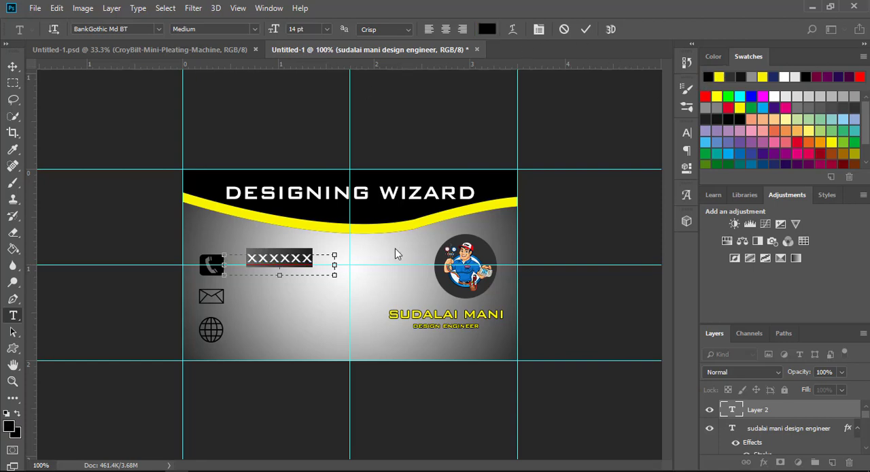
pyautogui.click(325, 257)
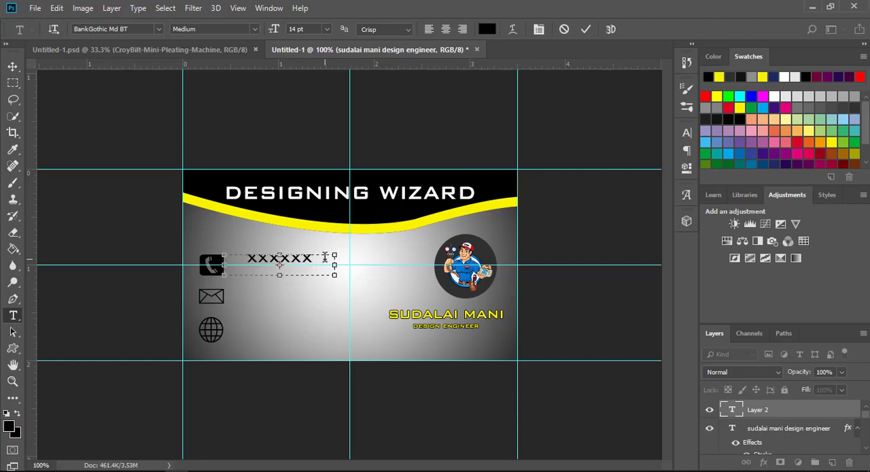
pyautogui.write('XXXXXX')
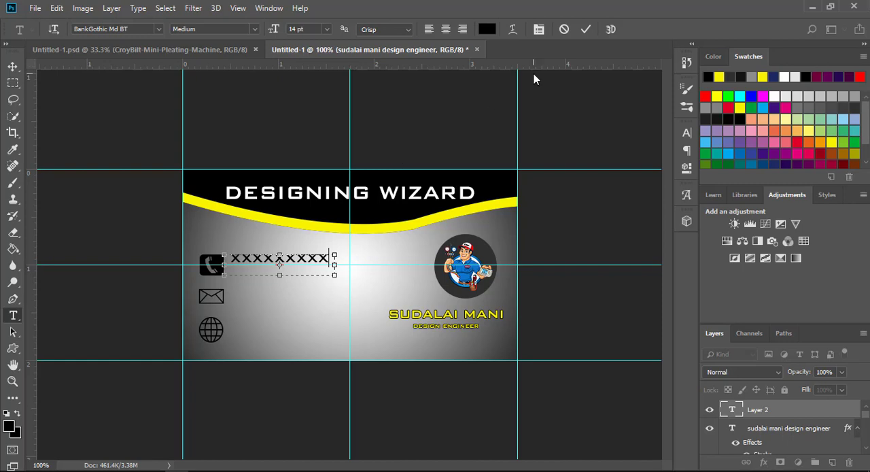
pyautogui.click(585, 29)
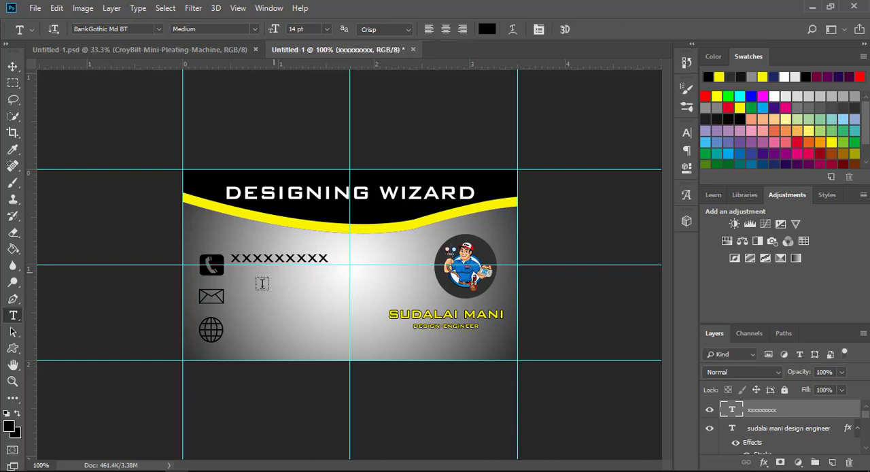
# Step: Add a 14 pt black placeholder line "XXXXXXXX" in a text box beside the envelope icon
pyautogui.moveTo(231, 296); pyautogui.dragTo(350, 317)
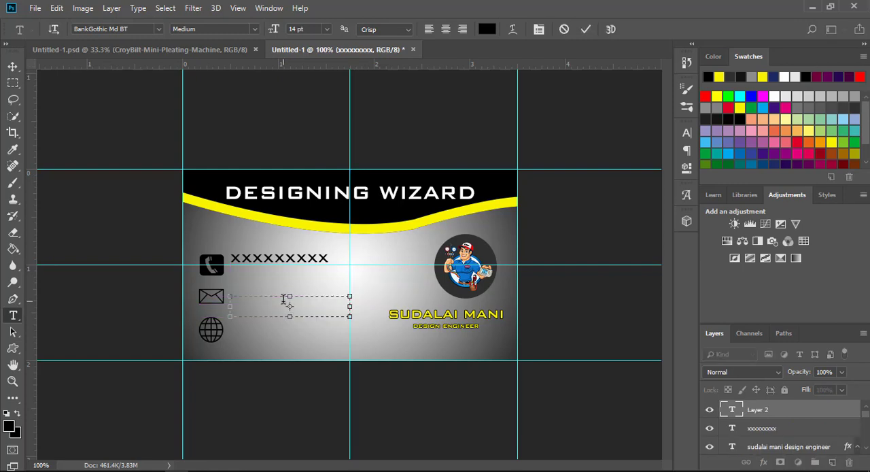
pyautogui.moveTo(289, 296); pyautogui.dragTo(289, 289)
pyautogui.write('xxxxx')
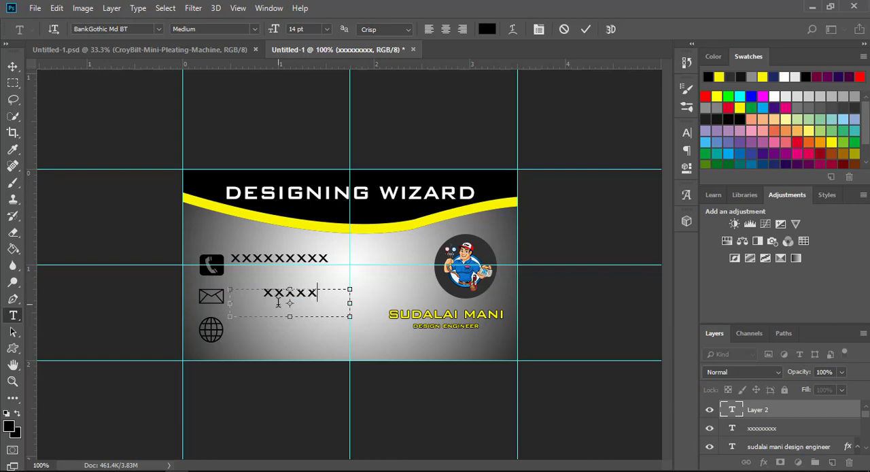
pyautogui.write('xxxx')
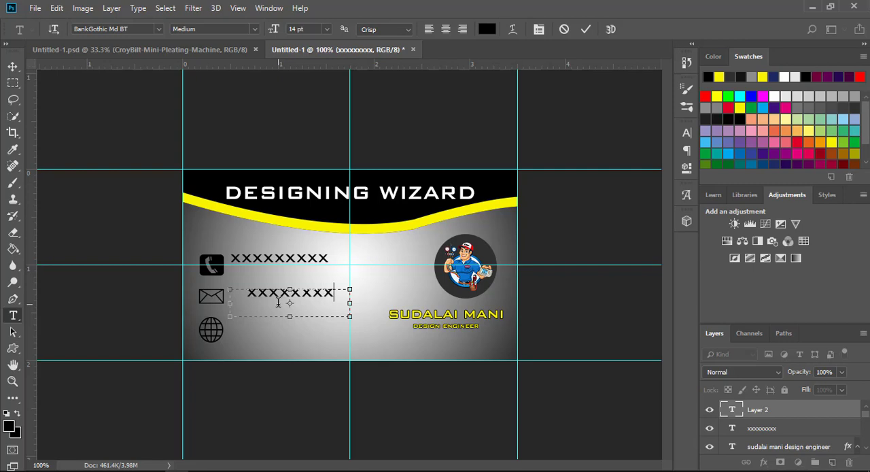
pyautogui.click(588, 31)
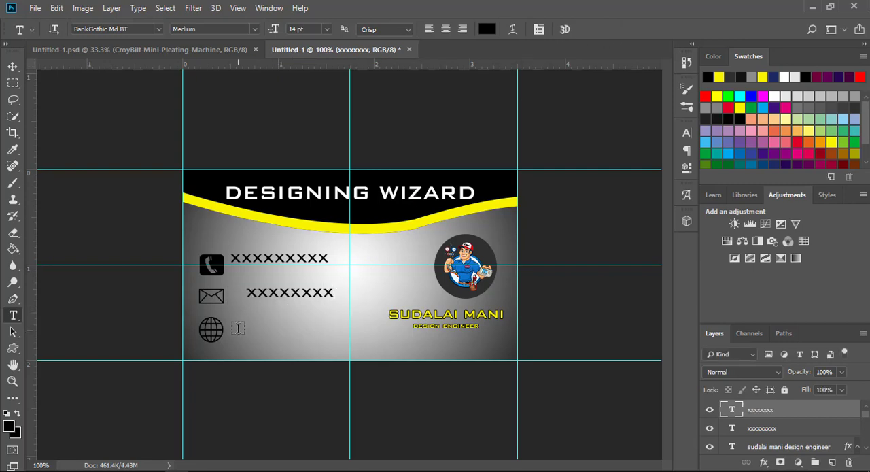
pyautogui.moveTo(237, 328); pyautogui.dragTo(357, 349)
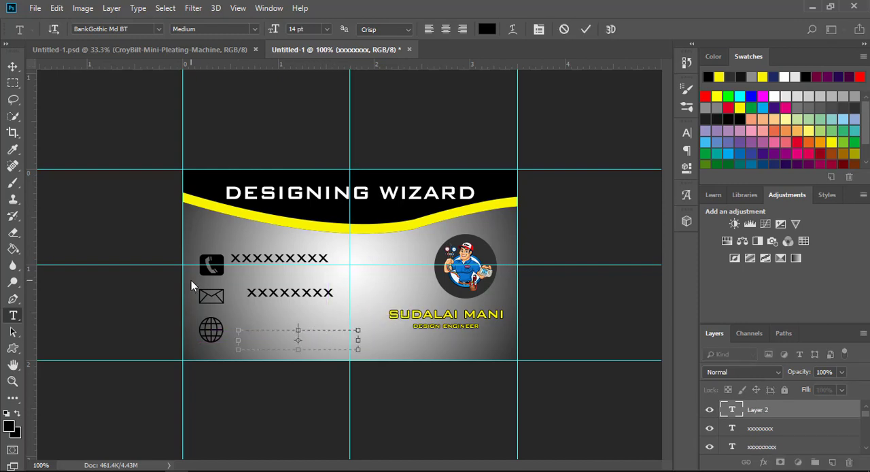
pyautogui.click(157, 28)
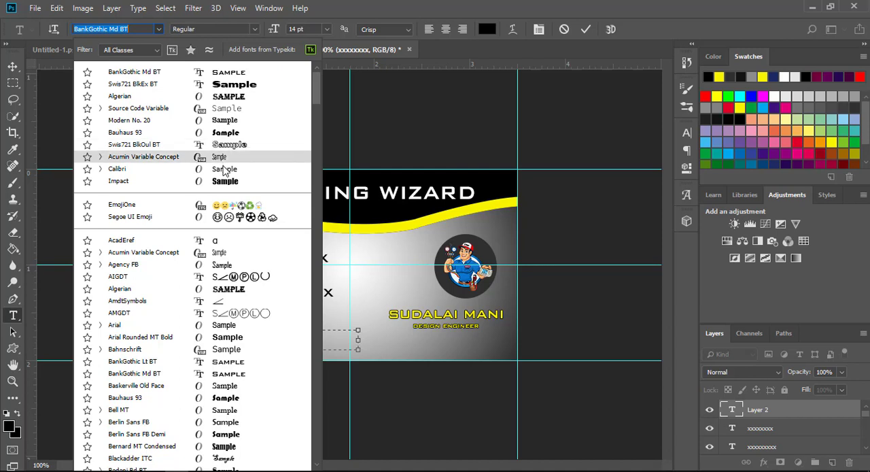
pyautogui.click(224, 170)
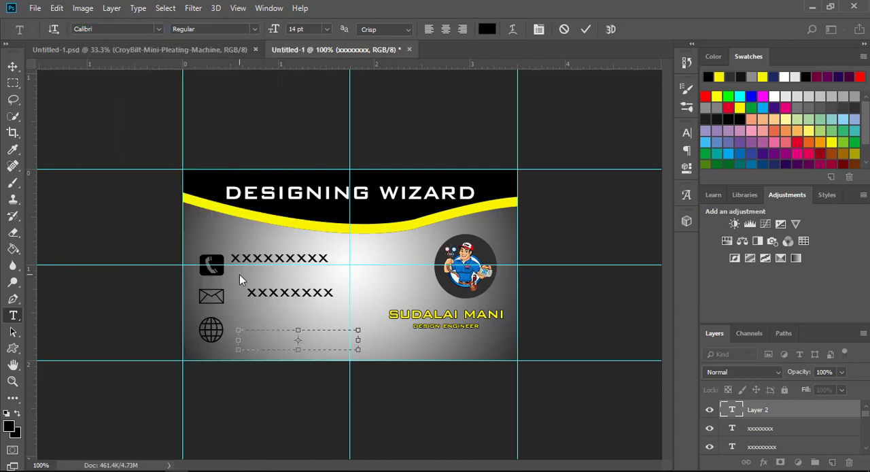
pyautogui.write('www.desig')
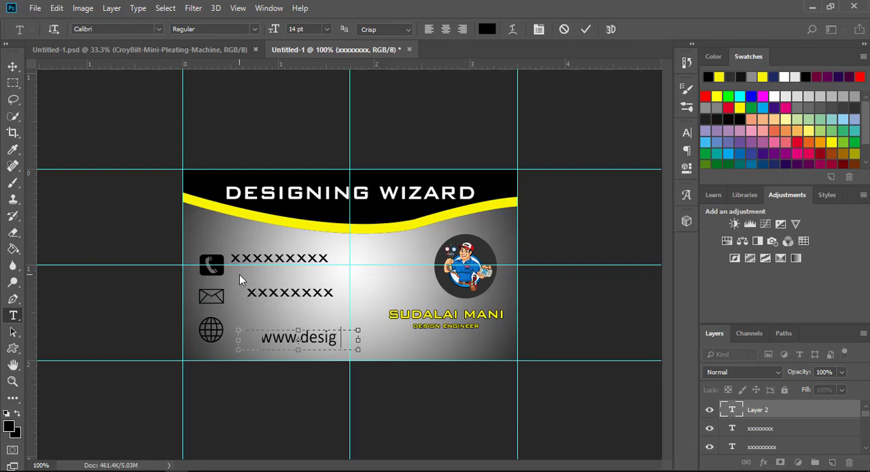
pyautogui.write('ningwi')
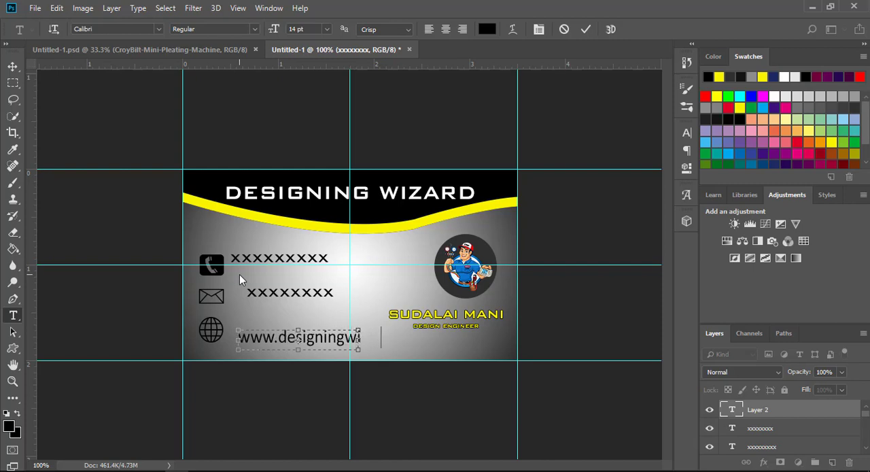
pyautogui.write('zar')
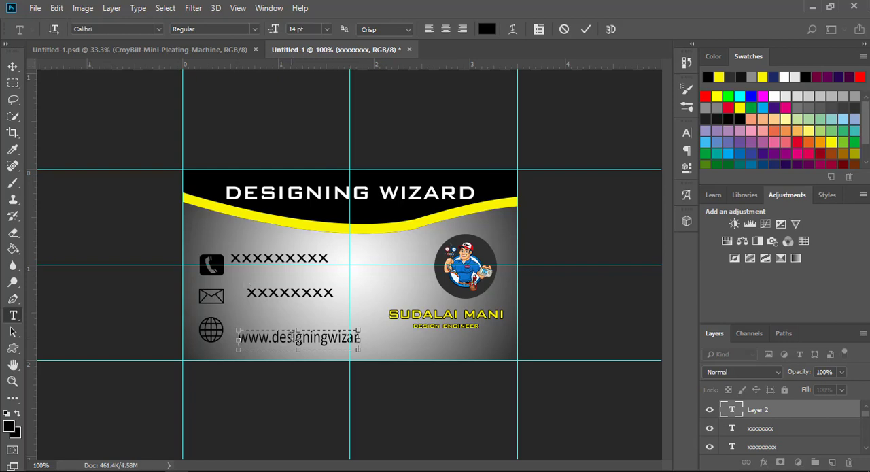
pyautogui.moveTo(358, 342); pyautogui.dragTo(454, 342)
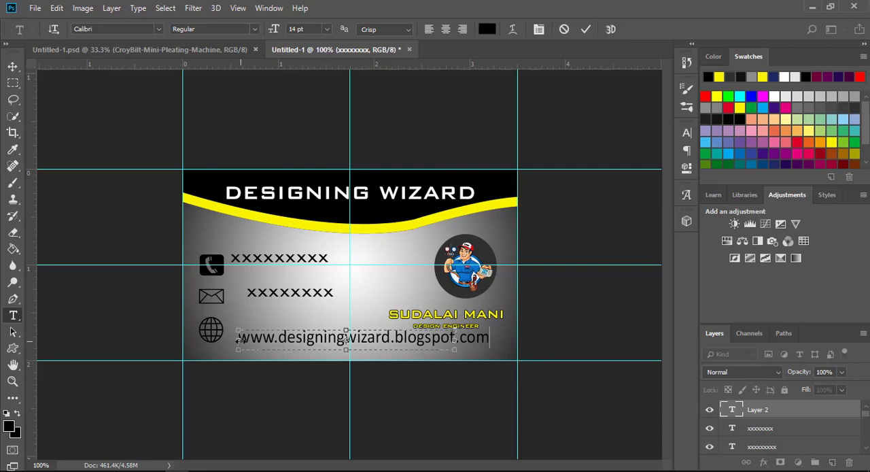
pyautogui.moveTo(247, 343); pyautogui.dragTo(466, 338)
pyautogui.click(495, 341)
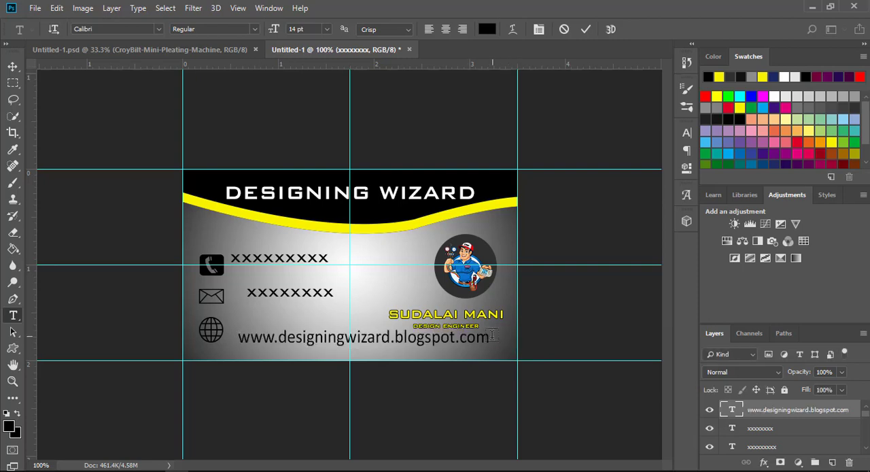
# Step: Set the whole website address text to 10 pt
pyautogui.click(486, 338)
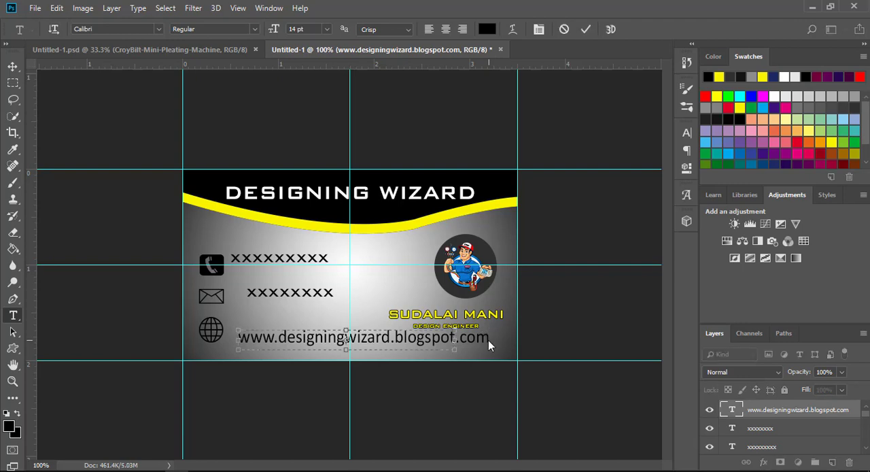
pyautogui.moveTo(486, 338); pyautogui.dragTo(209, 338)
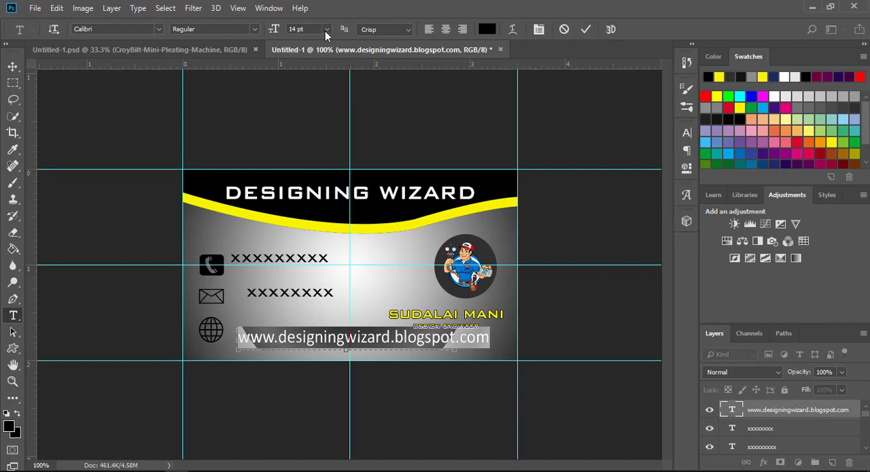
pyautogui.click(326, 30)
pyautogui.click(313, 87)
pyautogui.hotkey('ctrl', 'Return')
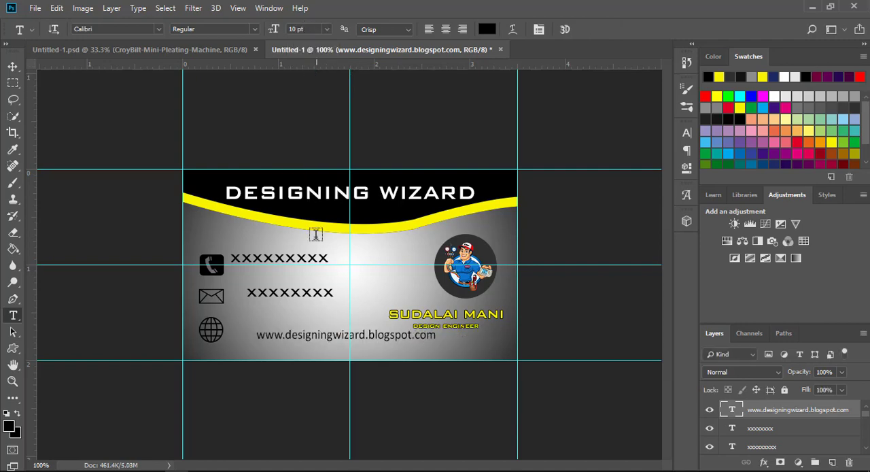
# Step: Reduce the whole website address text to 6 pt
pyautogui.click(437, 336)
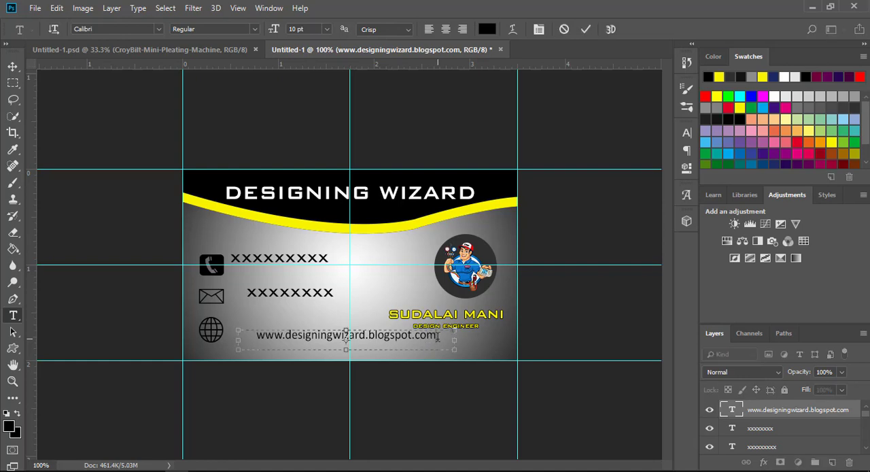
pyautogui.hotkey('ctrl', 'a')
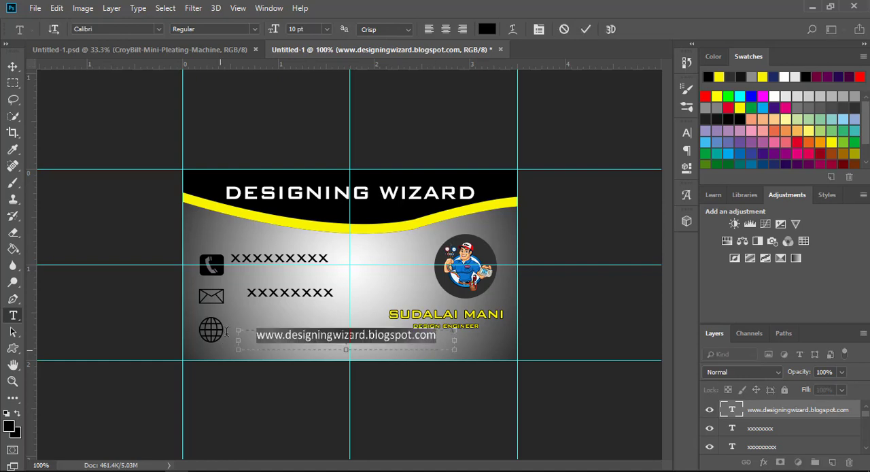
pyautogui.click(329, 30)
pyautogui.click(310, 52)
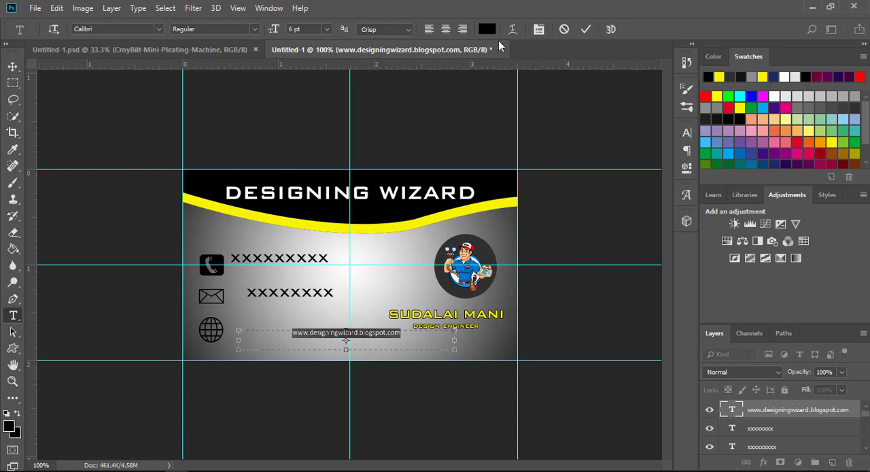
pyautogui.hotkey('ctrl', 'Return')
# Step: Set the placeholder line beside the envelope icon to 6 pt
pyautogui.click(329, 291)
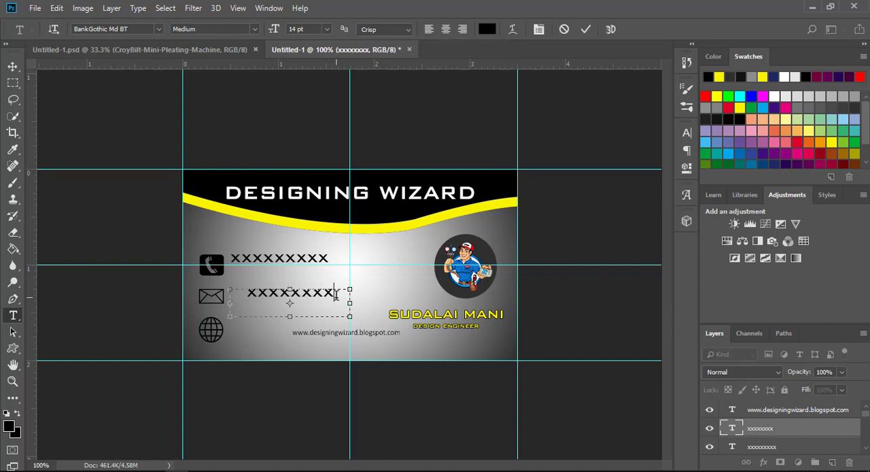
pyautogui.hotkey('ctrl', 'a')
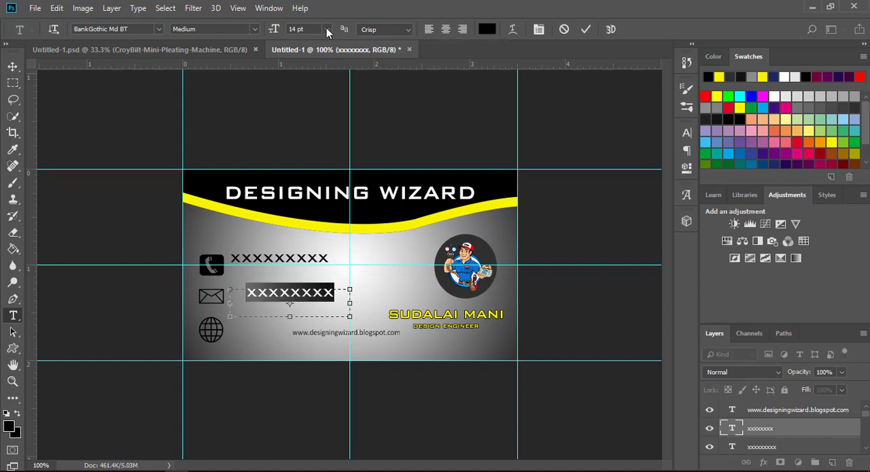
pyautogui.click(326, 29)
pyautogui.click(323, 59)
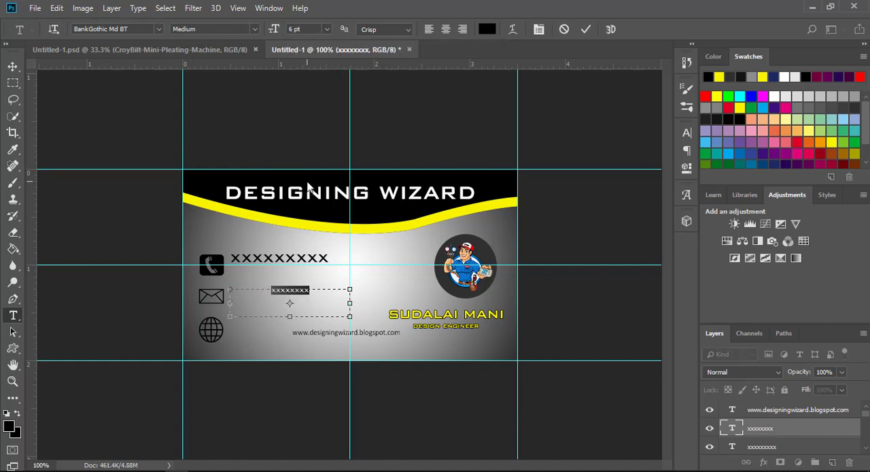
pyautogui.click(327, 262)
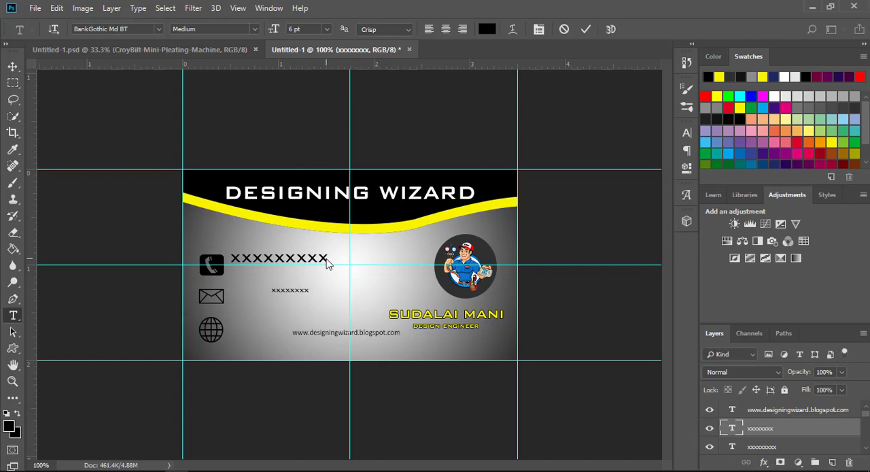
# Step: Set the placeholder line beside the telephone icon to 6 pt
pyautogui.click(325, 259)
pyautogui.moveTo(326, 258); pyautogui.dragTo(205, 254)
pyautogui.click(324, 29)
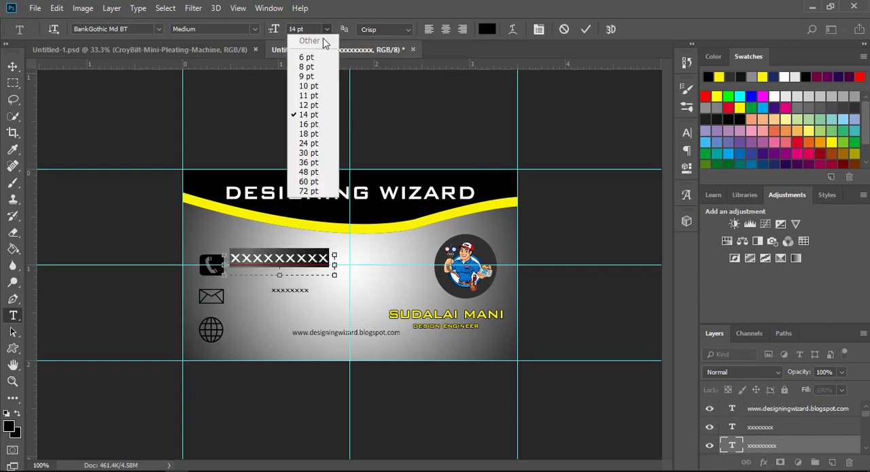
pyautogui.click(310, 67)
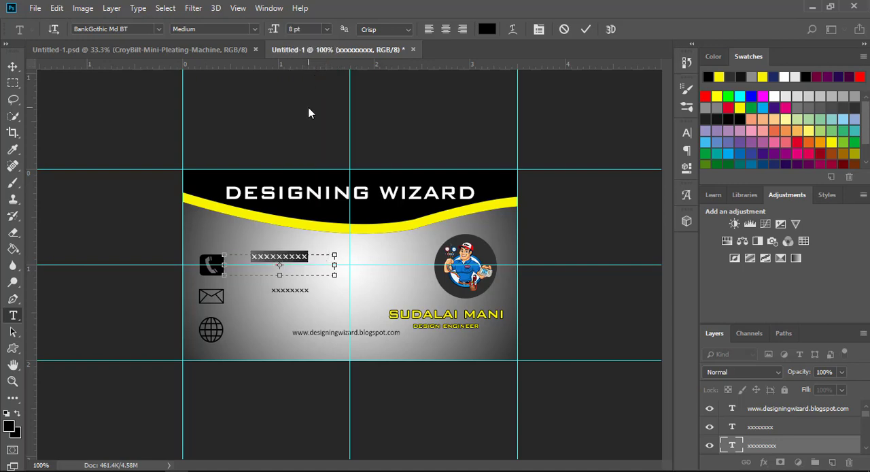
pyautogui.click(325, 30)
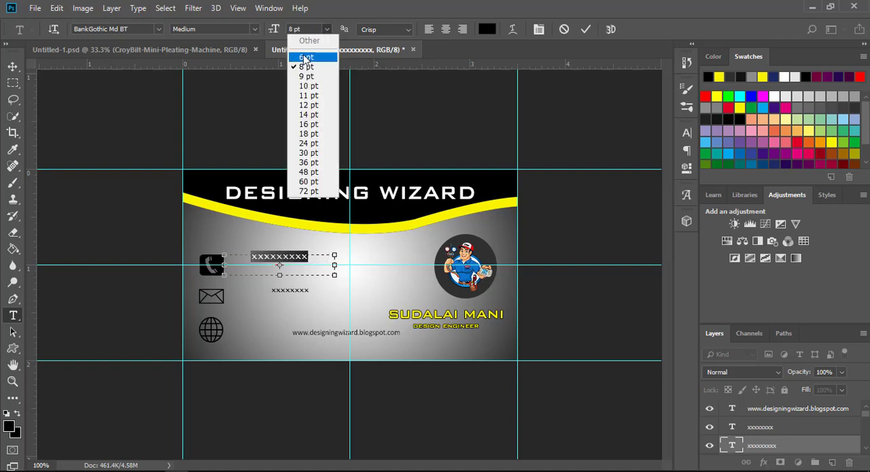
pyautogui.click(310, 57)
pyautogui.click(586, 30)
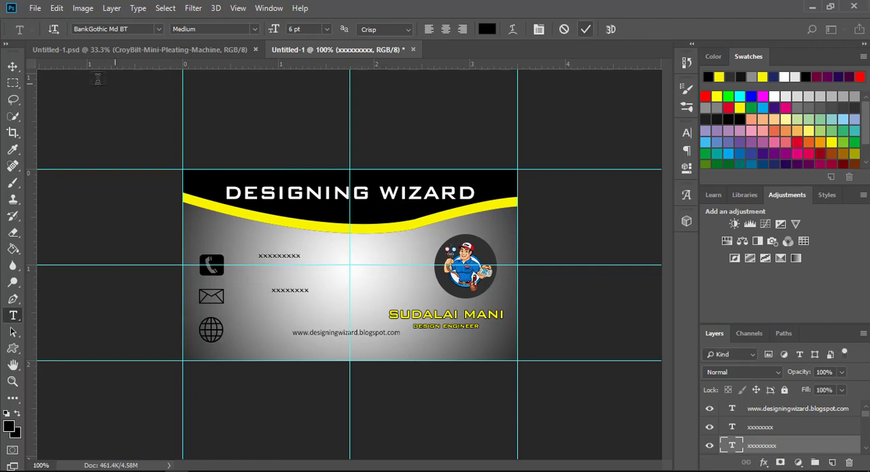
# Step: Move the three contact text lines closer to their icons, each level with its icon and roughly aligned at their starts
pyautogui.click(12, 66)
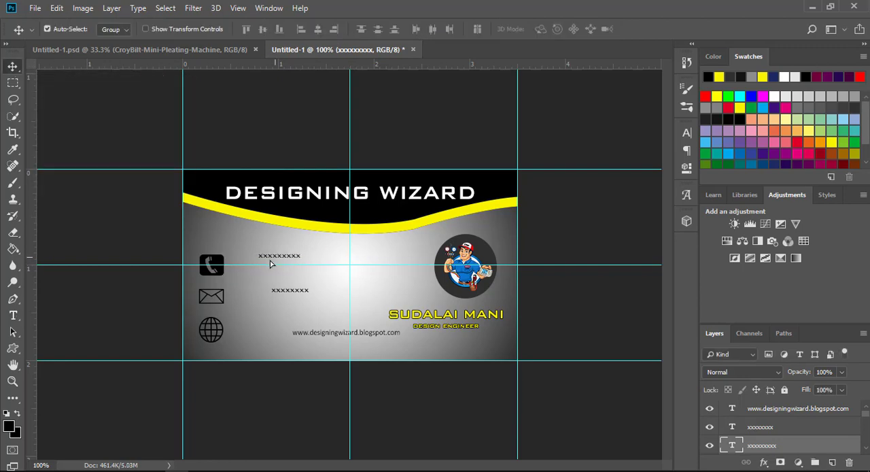
pyautogui.moveTo(275, 261); pyautogui.dragTo(257, 297)
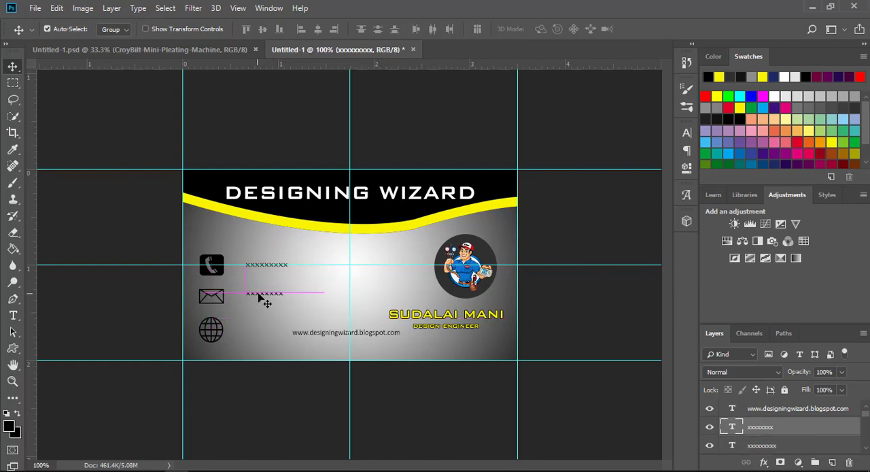
pyautogui.click(322, 336)
pyautogui.moveTo(323, 336); pyautogui.dragTo(254, 298)
pyautogui.click(259, 295)
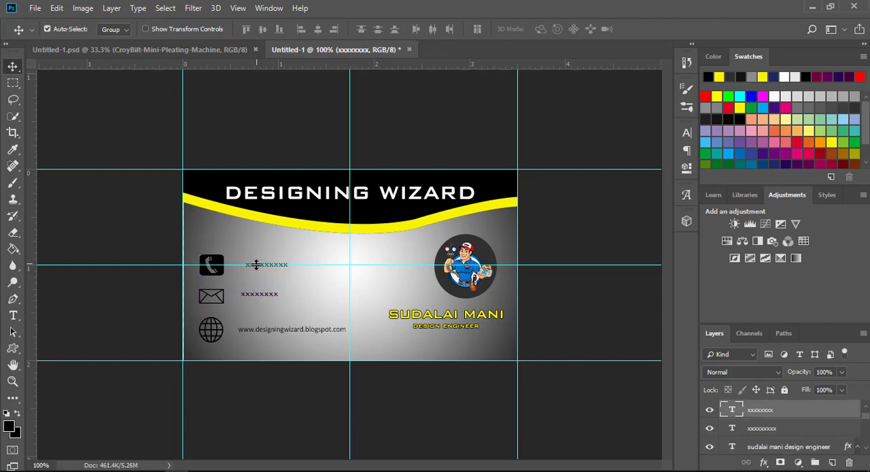
pyautogui.moveTo(254, 268)
pyautogui.mouseDown()
pyautogui.moveTo(259, 254)
pyautogui.moveTo(252, 269)
pyautogui.mouseUp()
pyautogui.click(257, 265)
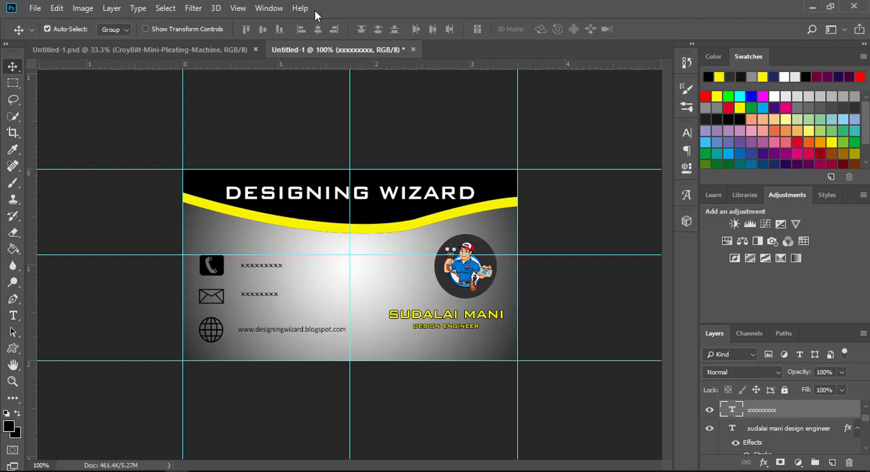
# Step: Remove all horizontal and vertical guides from the business card document
pyautogui.moveTo(298, 167); pyautogui.dragTo(302, 64)
pyautogui.moveTo(289, 257); pyautogui.dragTo(339, 19)
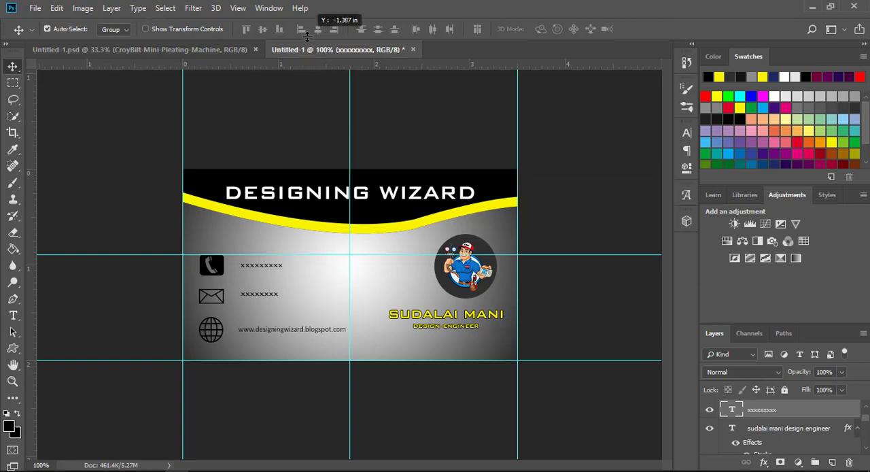
pyautogui.click(287, 363)
pyautogui.moveTo(286, 360); pyautogui.dragTo(287, 466)
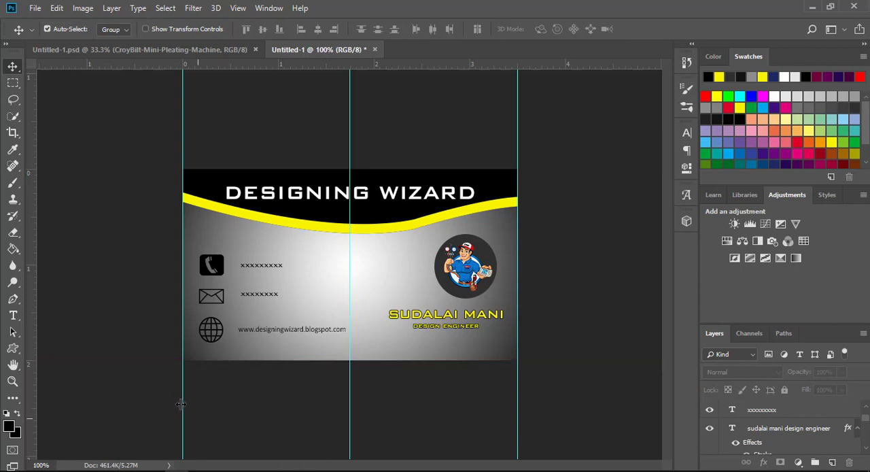
pyautogui.moveTo(183, 404); pyautogui.dragTo(8, 399)
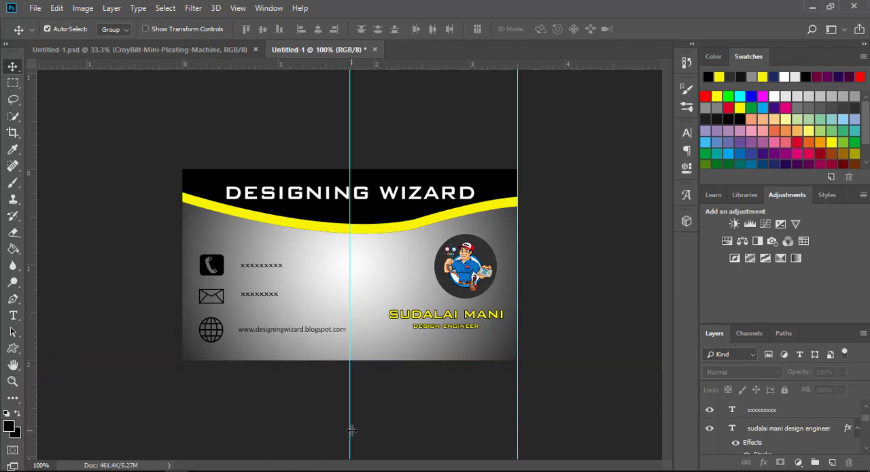
pyautogui.moveTo(350, 430); pyautogui.dragTo(8, 399)
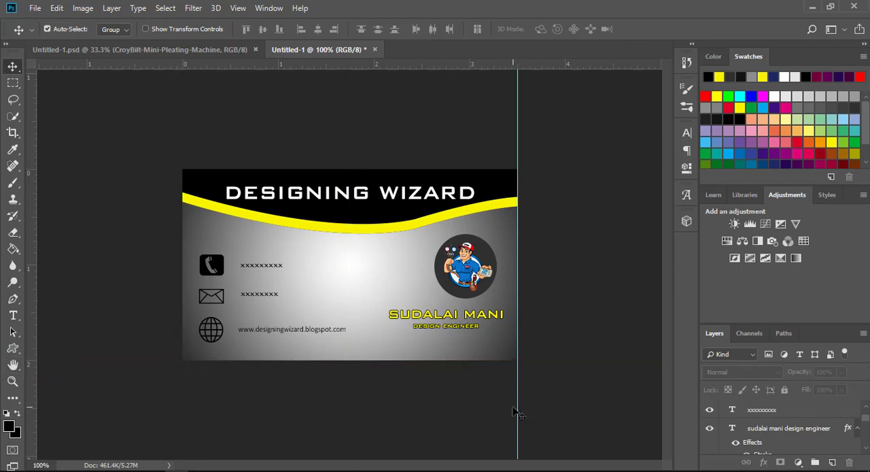
pyautogui.moveTo(517, 407); pyautogui.dragTo(680, 415)
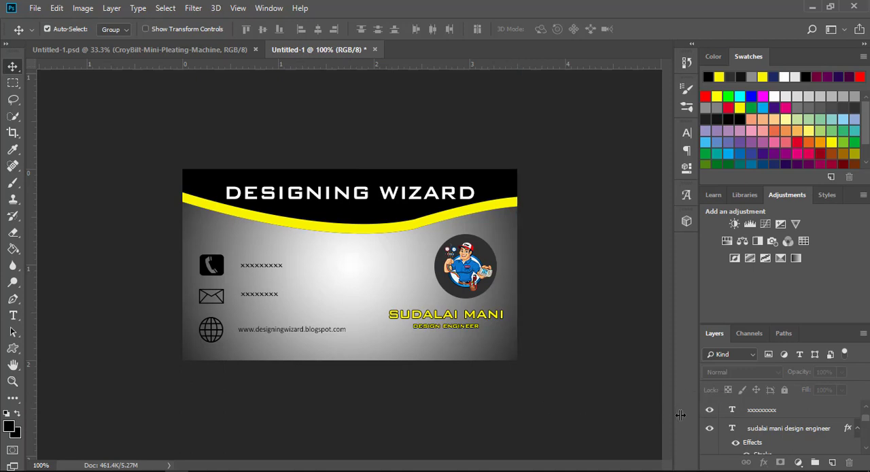